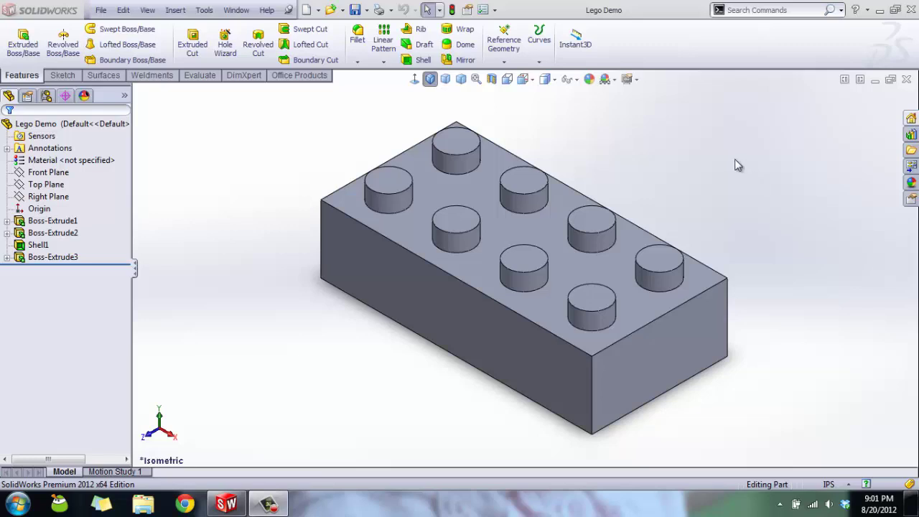
After checking the brick's hollow underside, make an assembly from Lego Demo, fixed at the origin
{"action": "middle_click_drag", "start_coordinate": [402, 366], "coordinate": [413, 197]}
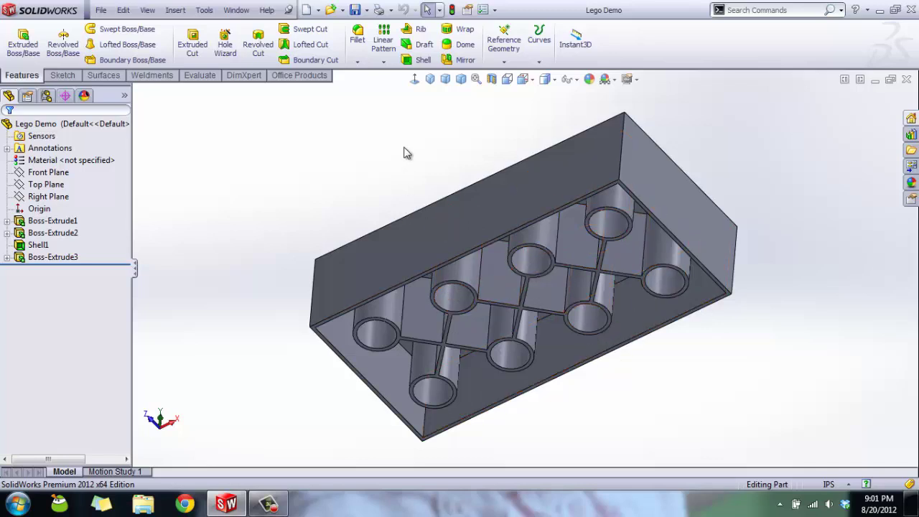
{"action": "left_click", "coordinate": [430, 79]}
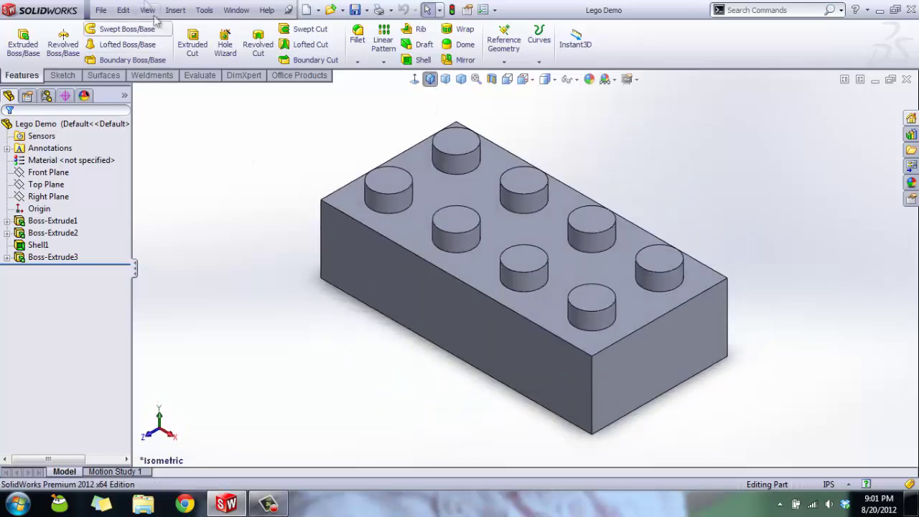
{"action": "left_click", "coordinate": [123, 10]}
{"action": "left_click", "coordinate": [124, 10]}
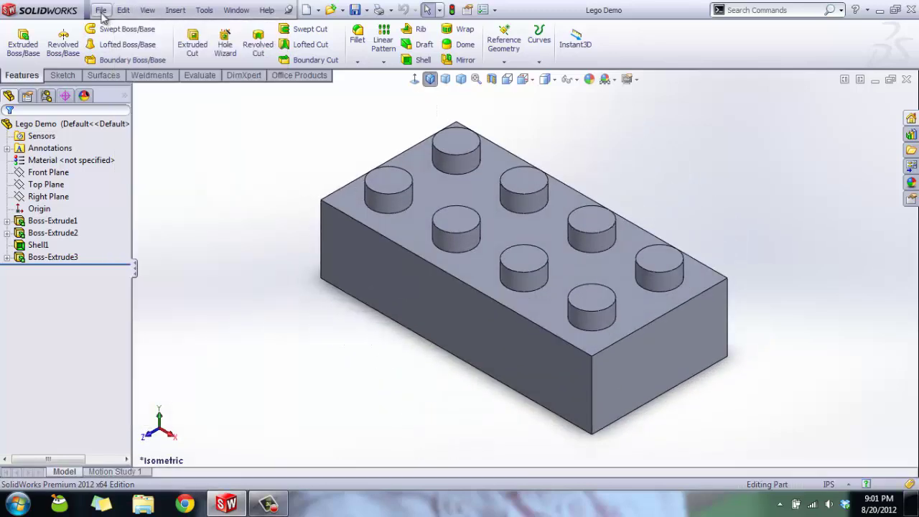
{"action": "left_click", "coordinate": [101, 10]}
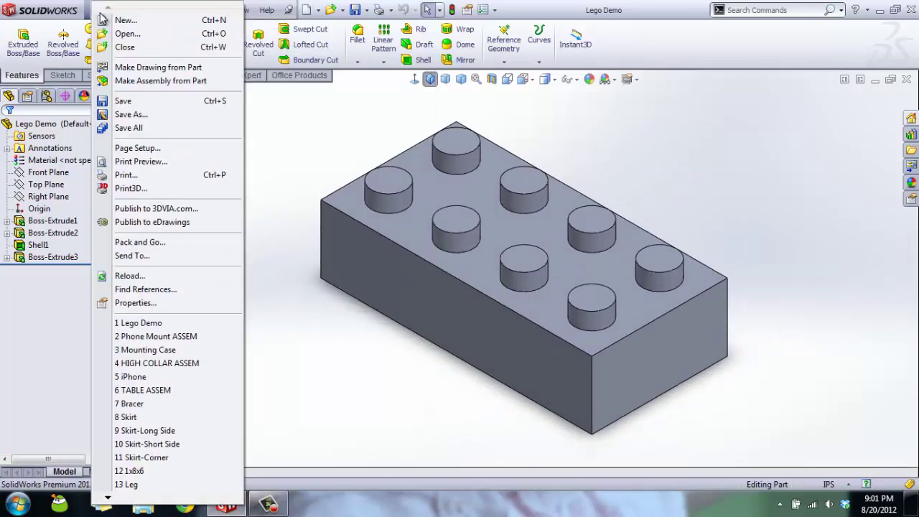
{"action": "left_click", "coordinate": [153, 81]}
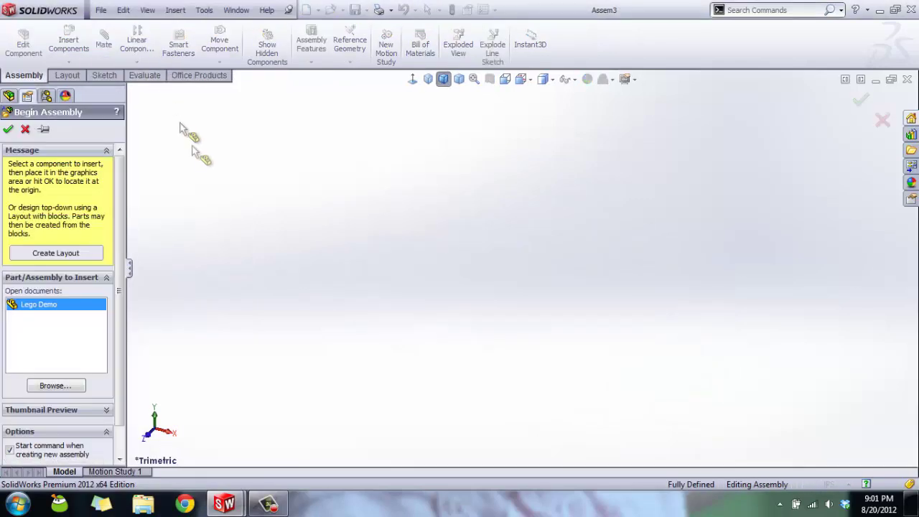
{"action": "left_click", "coordinate": [11, 130]}
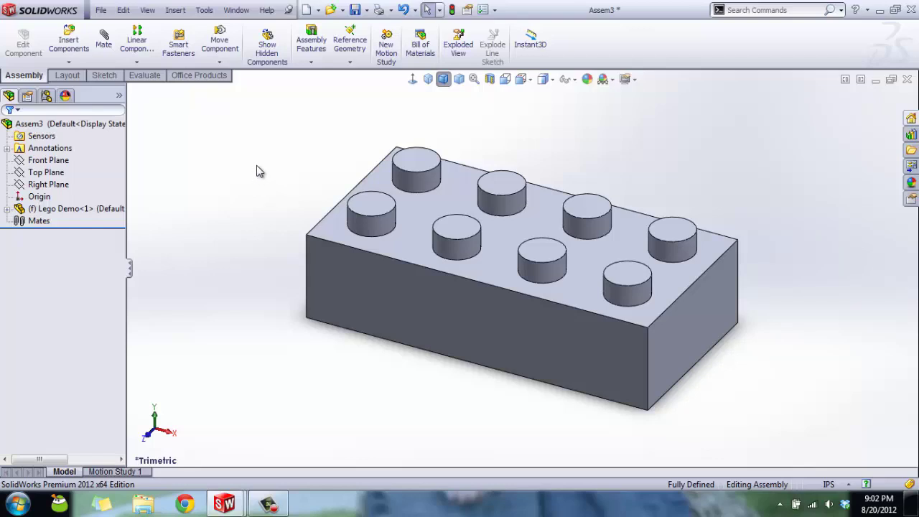
Insert a second Lego Demo brick into the assembly
{"action": "left_click", "coordinate": [70, 44]}
{"action": "left_click", "coordinate": [47, 285]}
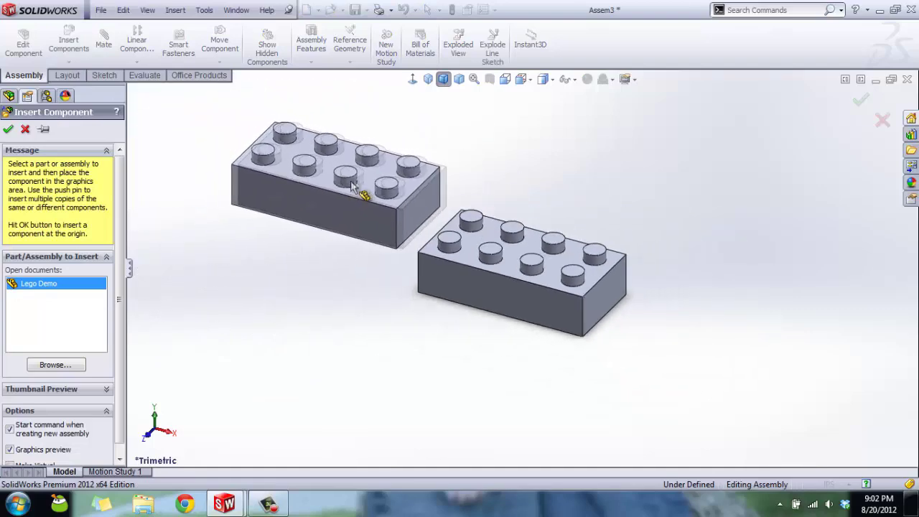
{"action": "left_click", "coordinate": [332, 164]}
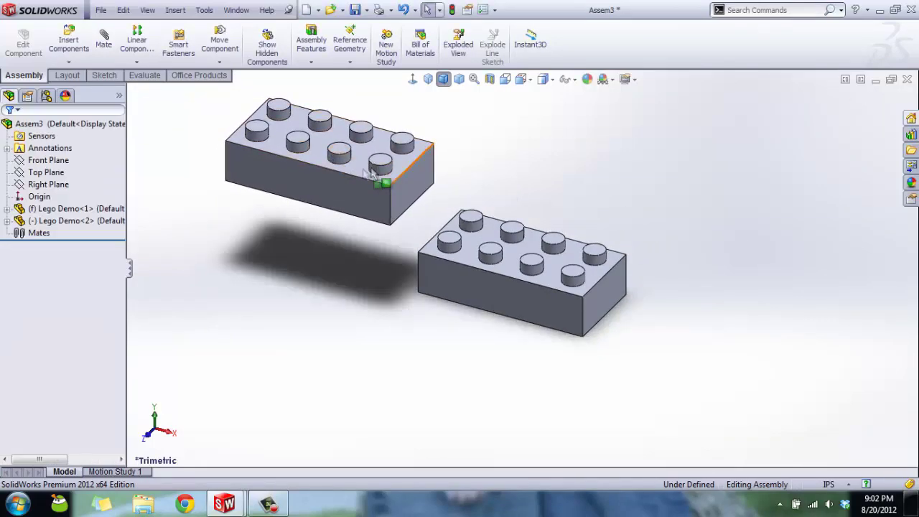
Copy a third brick to the right and spread the loose bricks apart
{"action": "left_click_drag", "start_coordinate": [348, 186], "coordinate": [717, 179], "text": "ctrl"}
{"action": "middle_click_drag", "start_coordinate": [550, 238], "coordinate": [501, 160]}
{"action": "left_click", "coordinate": [500, 160]}
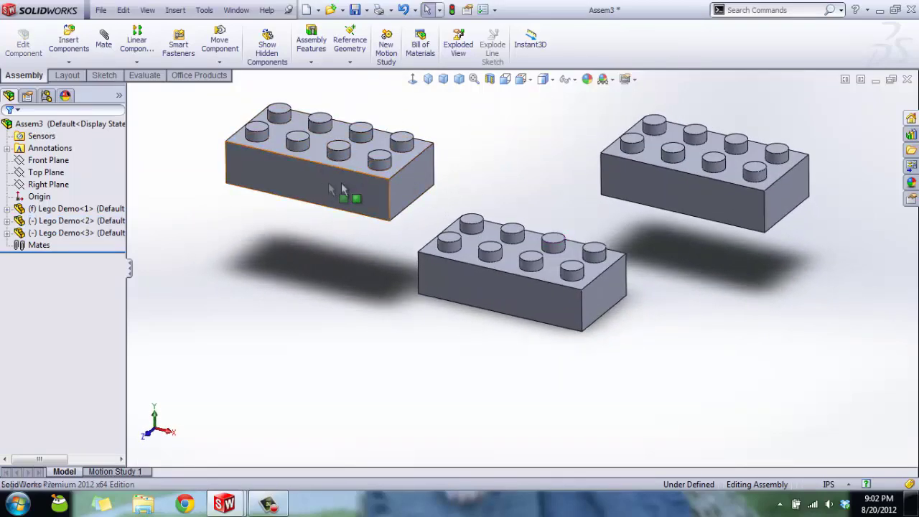
{"action": "left_click_drag", "start_coordinate": [337, 197], "coordinate": [298, 215]}
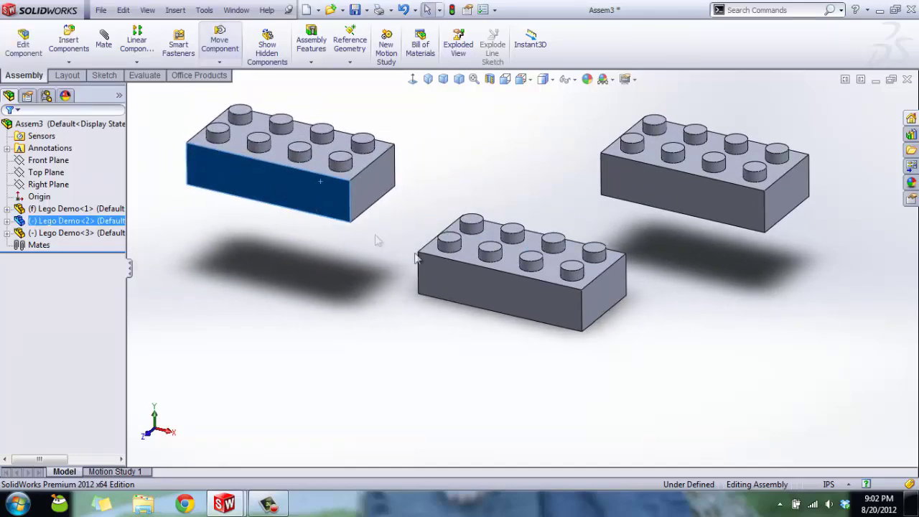
{"action": "left_click_drag", "start_coordinate": [470, 280], "coordinate": [502, 193]}
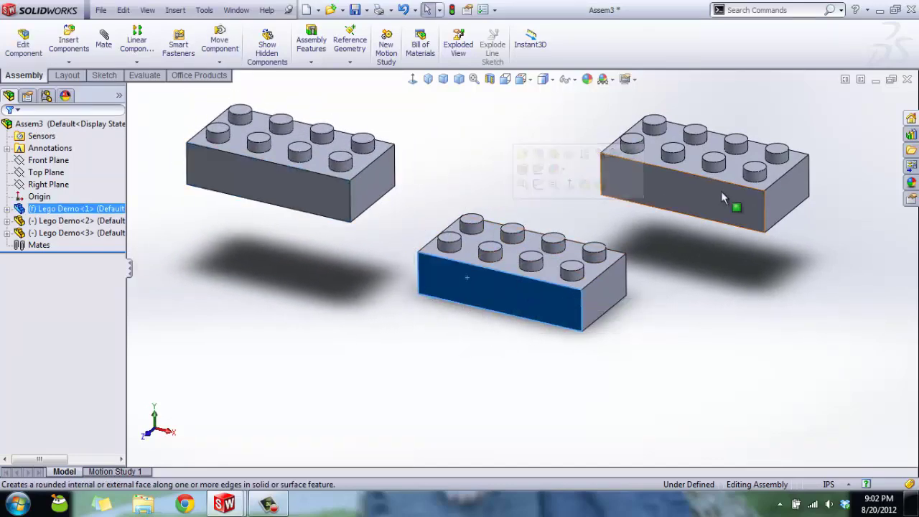
{"action": "mouse_move", "coordinate": [728, 205]}
{"action": "left_mouse_down"}
{"action": "mouse_move", "coordinate": [666, 283]}
{"action": "mouse_move", "coordinate": [703, 199]}
{"action": "mouse_move", "coordinate": [747, 207]}
{"action": "left_mouse_up"}
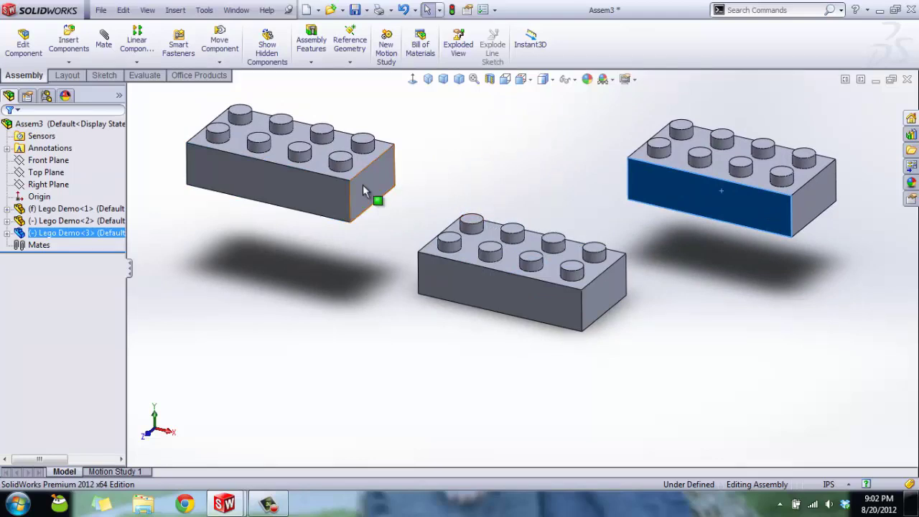
Start a mate between the left brick's and middle brick's end faces
{"action": "left_click", "coordinate": [104, 44]}
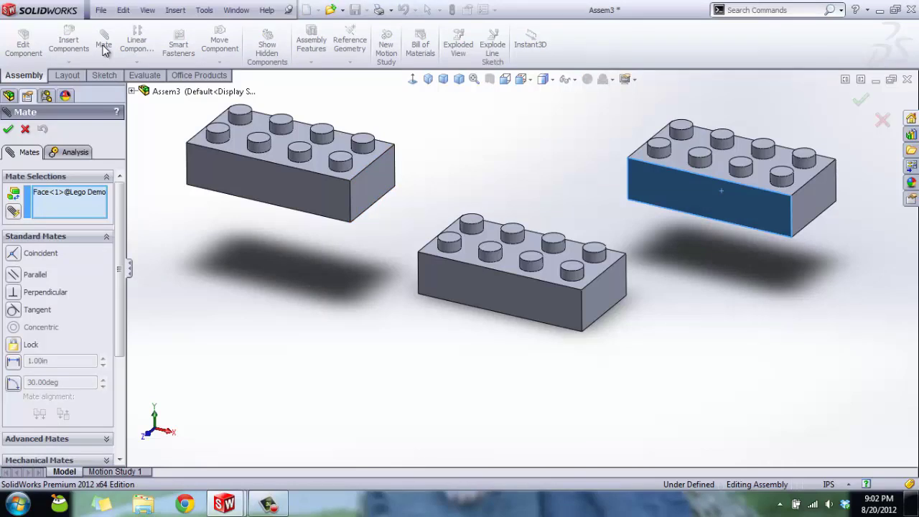
{"action": "key", "text": "Escape"}
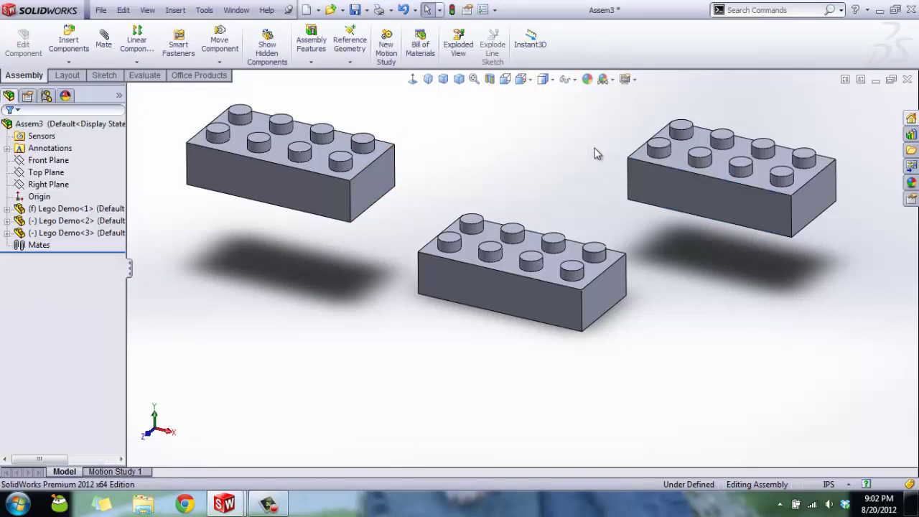
{"action": "left_click", "coordinate": [104, 44]}
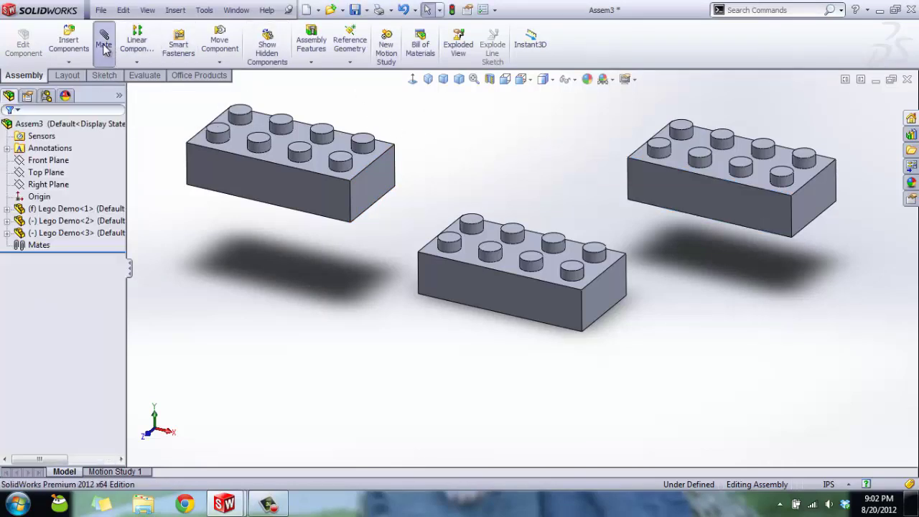
{"action": "left_click", "coordinate": [381, 205]}
{"action": "middle_click_drag", "start_coordinate": [385, 294], "coordinate": [424, 297]}
{"action": "left_click", "coordinate": [453, 273]}
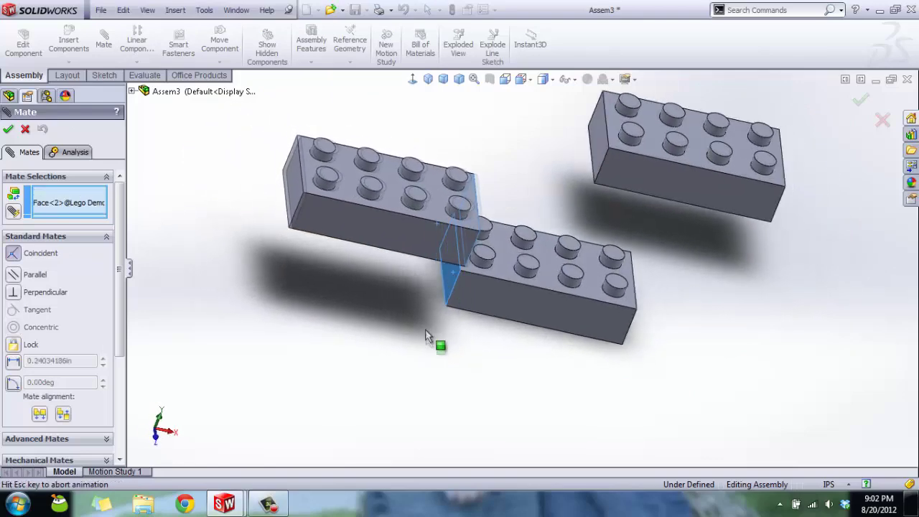
Make the end-face mate Coincident and Anti-Aligned so the brick stands upright, and accept it
{"action": "middle_click_drag", "start_coordinate": [425, 329], "coordinate": [389, 388]}
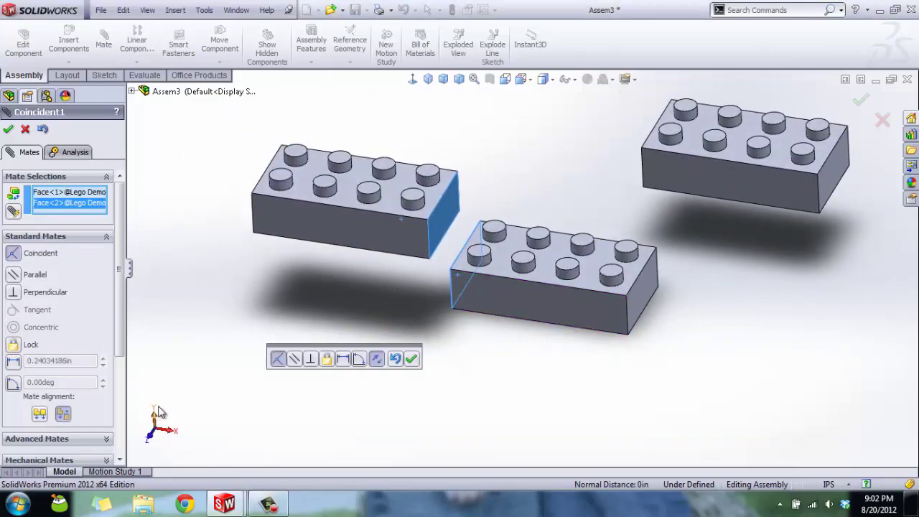
{"action": "left_click", "coordinate": [39, 415]}
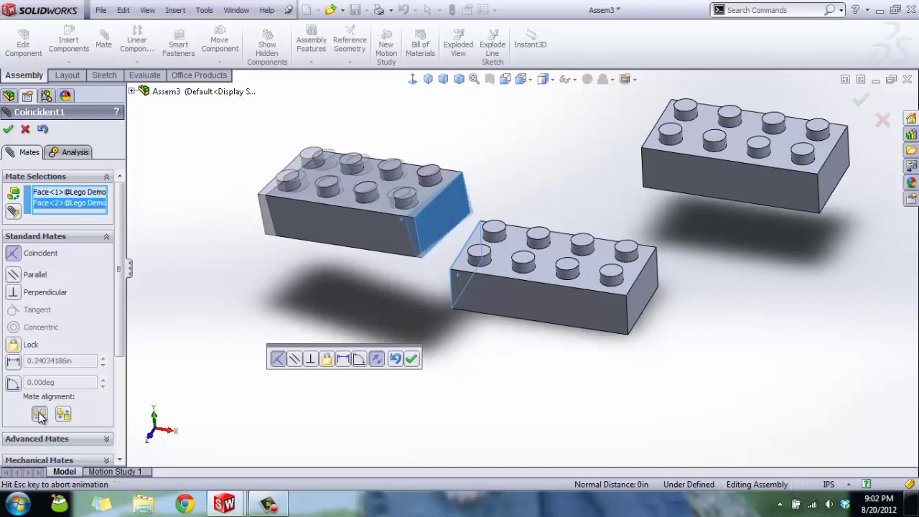
{"action": "middle_click_drag", "start_coordinate": [202, 334], "coordinate": [220, 371]}
{"action": "left_click", "coordinate": [62, 415]}
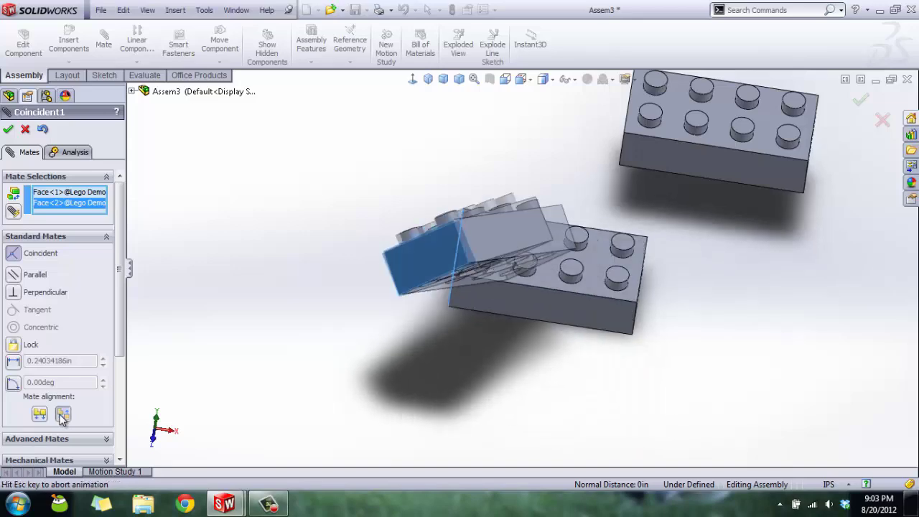
{"action": "middle_click_drag", "start_coordinate": [344, 380], "coordinate": [327, 330]}
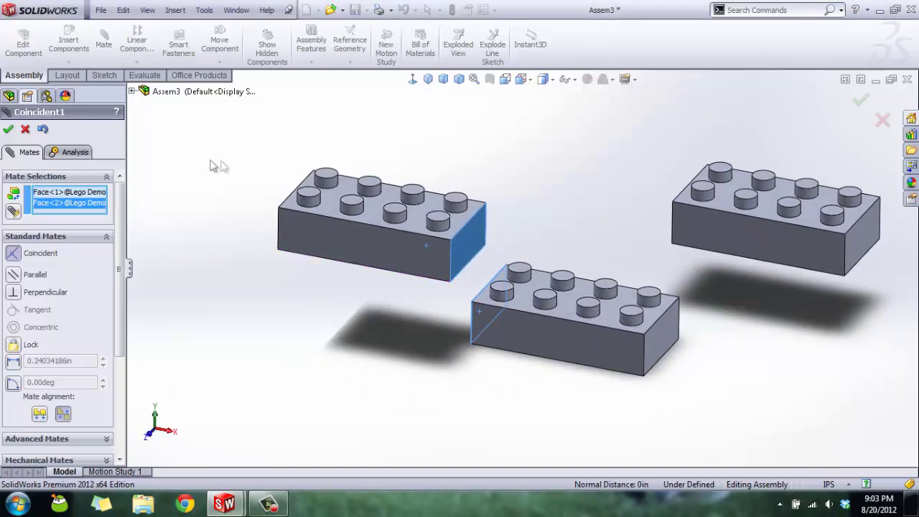
{"action": "left_click", "coordinate": [8, 129]}
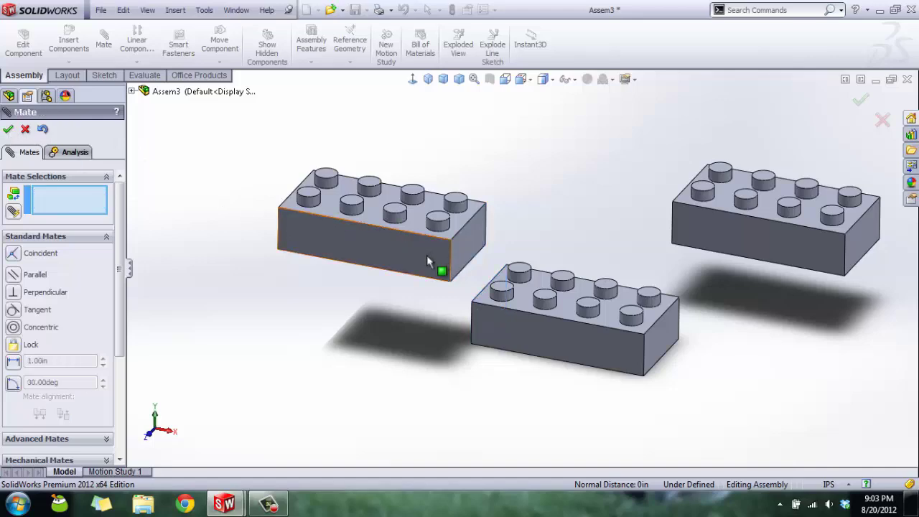
Mate the two bricks' front faces coincident
{"action": "left_click", "coordinate": [427, 255]}
{"action": "left_click", "coordinate": [511, 325]}
{"action": "mouse_move", "coordinate": [361, 252]}
{"action": "middle_mouse_down"}
{"action": "mouse_move", "coordinate": [353, 381]}
{"action": "mouse_move", "coordinate": [363, 266]}
{"action": "middle_mouse_up"}
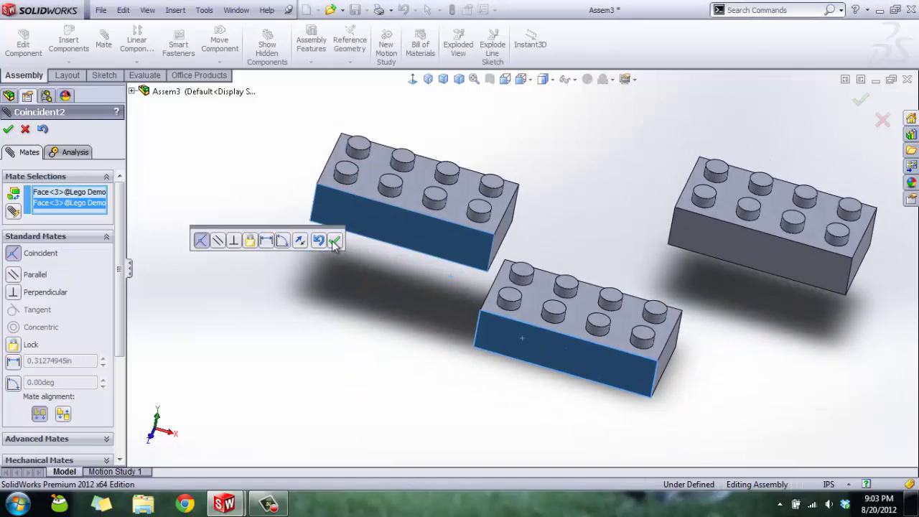
{"action": "left_click", "coordinate": [335, 239]}
Mate the two bricks' top faces flush, replacing the wrongly picked top edge
{"action": "left_click", "coordinate": [470, 214]}
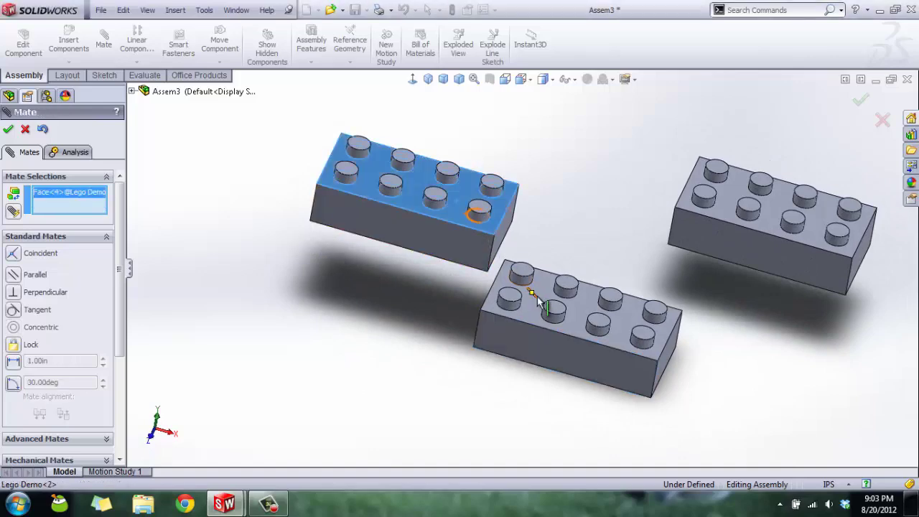
{"action": "left_click", "coordinate": [529, 288]}
{"action": "middle_click_drag", "start_coordinate": [500, 330], "coordinate": [355, 302]}
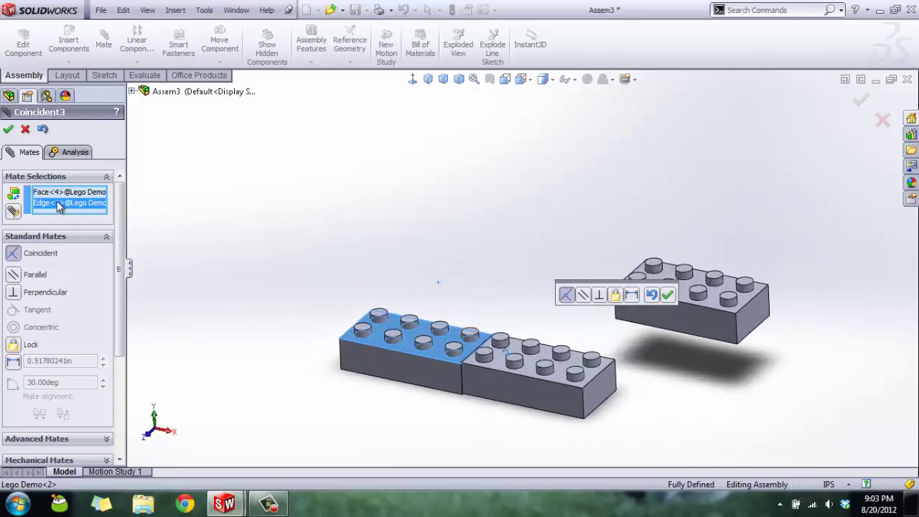
{"action": "key", "text": "Delete"}
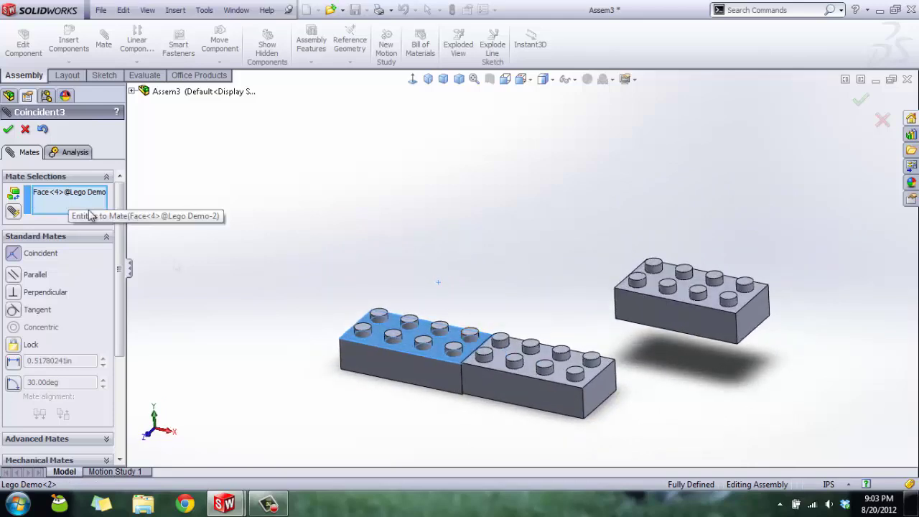
{"action": "scroll", "coordinate": [471, 349], "scroll_direction": "down", "scroll_amount": 5}
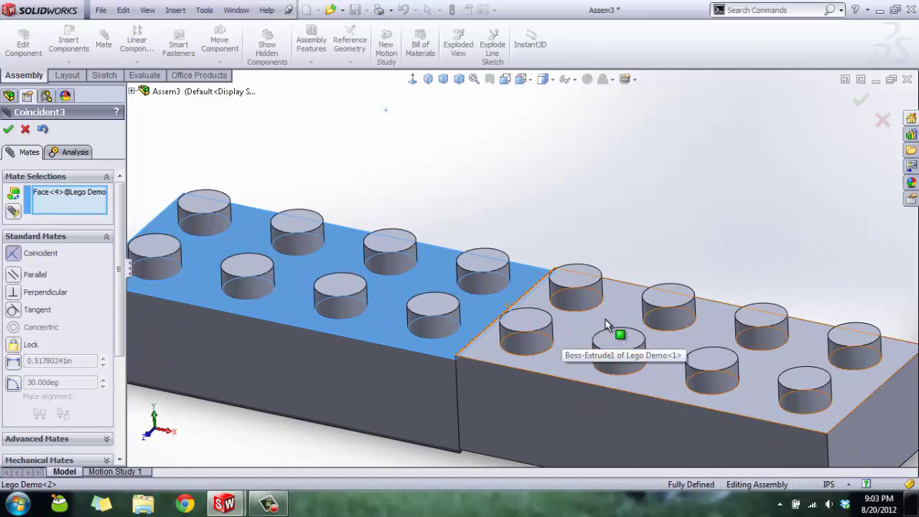
{"action": "left_click", "coordinate": [598, 321]}
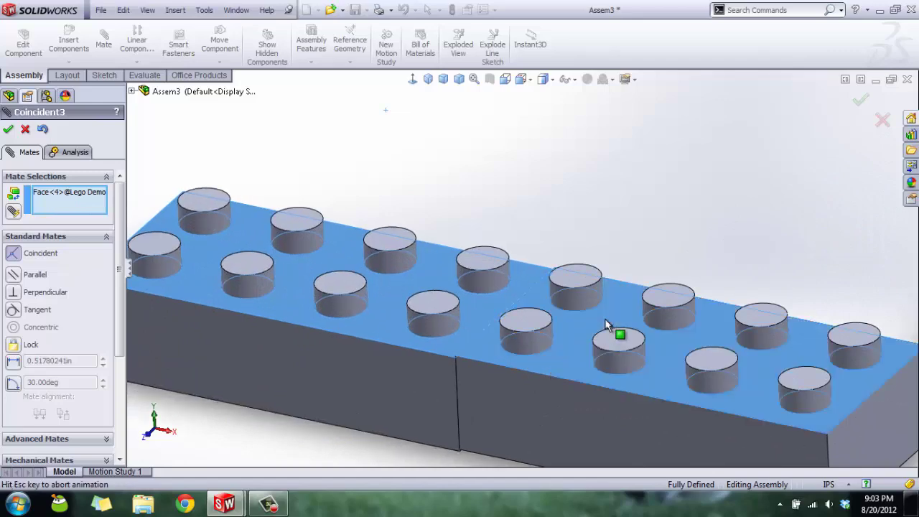
{"action": "left_click", "coordinate": [7, 129]}
{"action": "scroll", "coordinate": [498, 255], "scroll_direction": "up", "scroll_amount": 3}
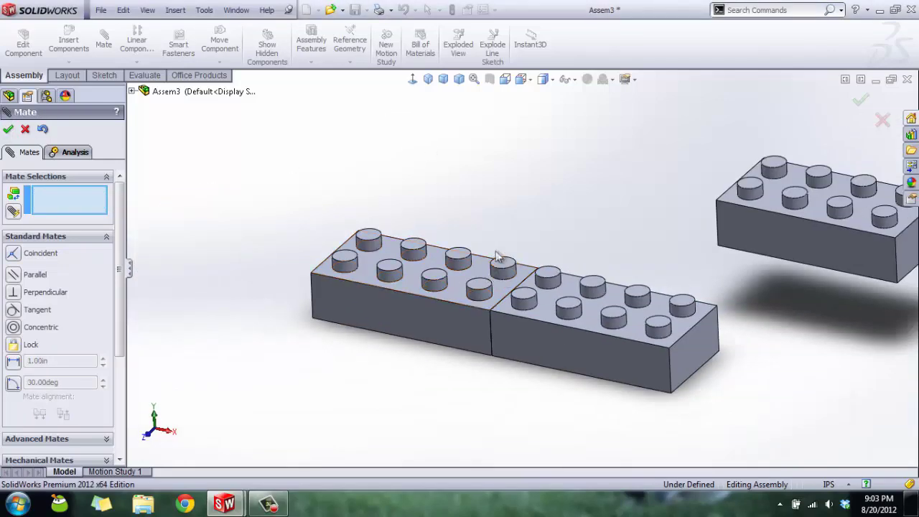
{"action": "key", "text": "Escape"}
Drag the loose Lego Demo<3> brick to a new spot; the fixed brick won't move
{"action": "left_click_drag", "start_coordinate": [459, 326], "coordinate": [503, 265]}
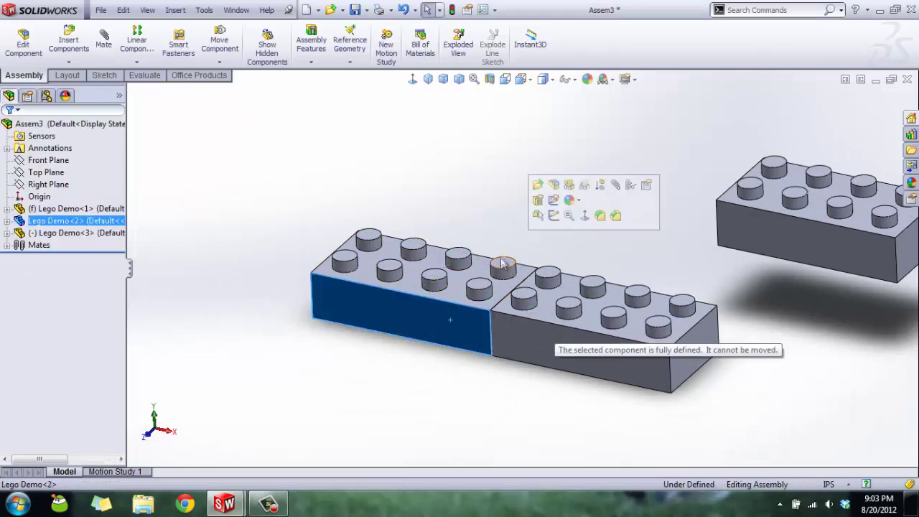
{"action": "left_click", "coordinate": [460, 258]}
{"action": "left_click", "coordinate": [603, 337]}
{"action": "left_click", "coordinate": [804, 244]}
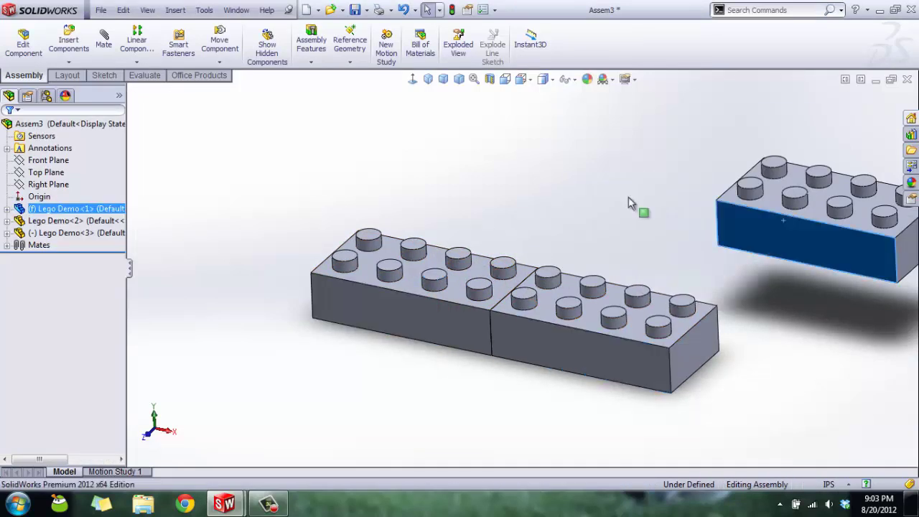
{"action": "left_click", "coordinate": [628, 203]}
{"action": "left_click_drag", "start_coordinate": [720, 222], "coordinate": [660, 205]}
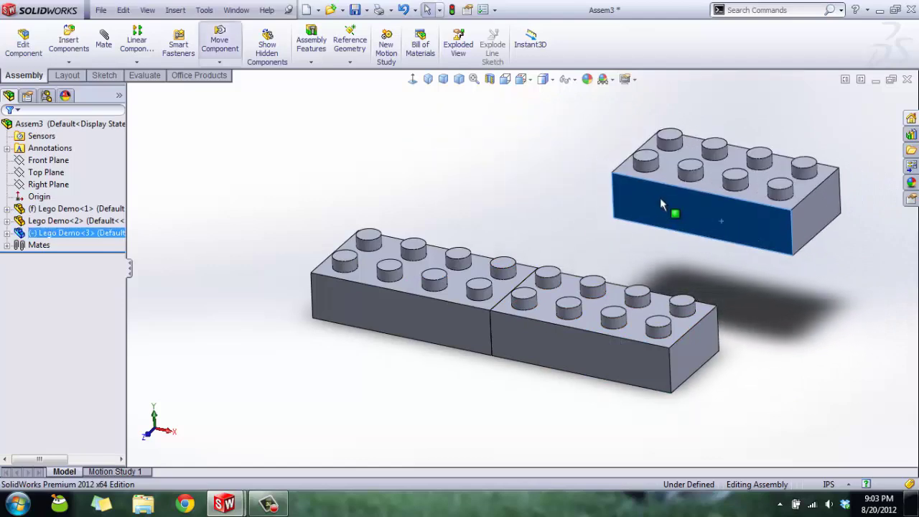
{"action": "left_click", "coordinate": [538, 228]}
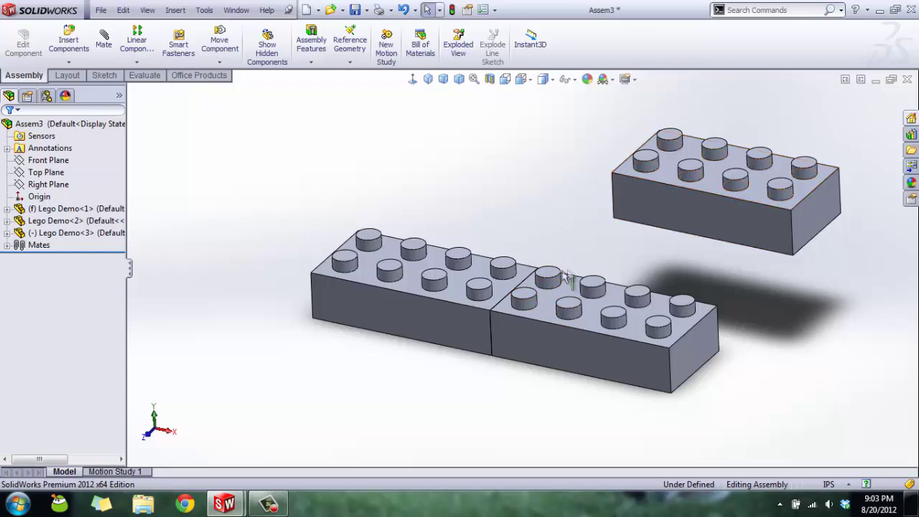
Lift Lego Demo<3> above the middle of the joined pair, checking from below and the side
{"action": "middle_click_drag", "start_coordinate": [557, 340], "coordinate": [683, 199]}
{"action": "left_click_drag", "start_coordinate": [682, 199], "coordinate": [612, 309]}
{"action": "middle_click_drag", "start_coordinate": [502, 352], "coordinate": [583, 367]}
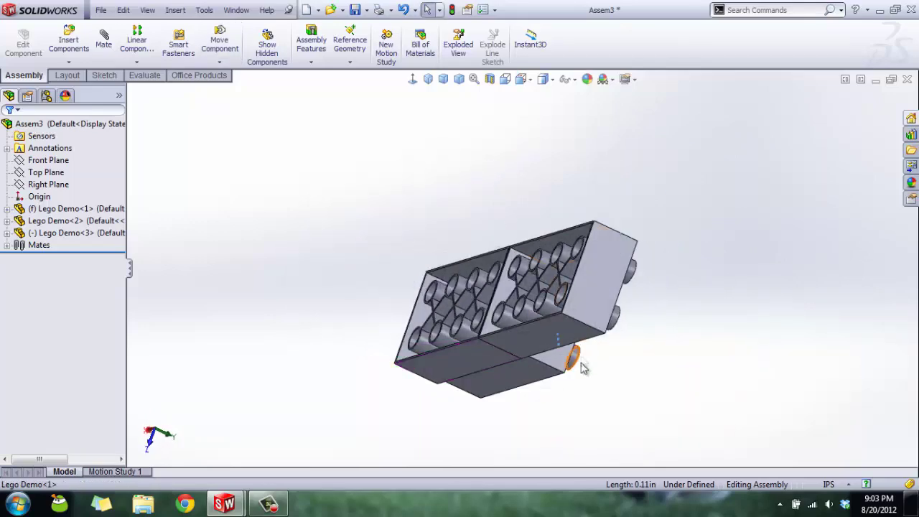
{"action": "left_click", "coordinate": [429, 79]}
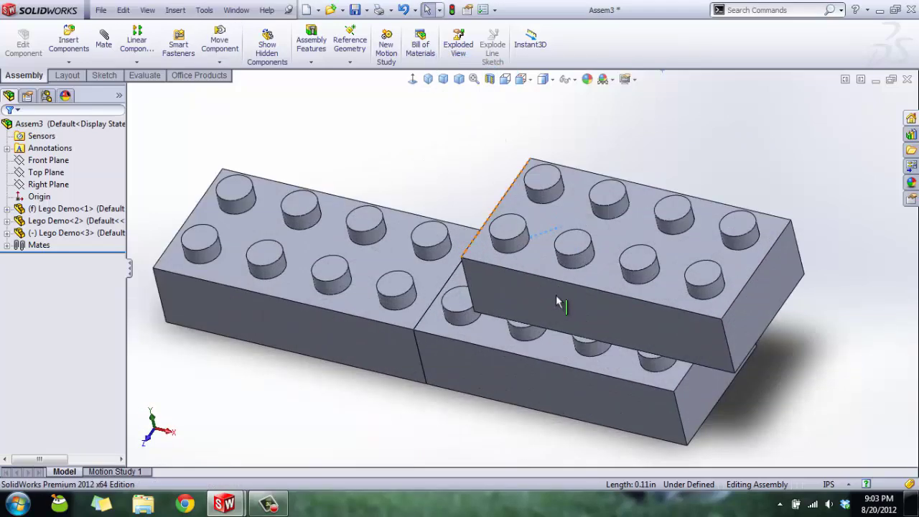
{"action": "middle_click_drag", "start_coordinate": [556, 301], "coordinate": [493, 259]}
{"action": "left_click_drag", "start_coordinate": [493, 258], "coordinate": [499, 152]}
{"action": "middle_click_drag", "start_coordinate": [507, 316], "coordinate": [524, 244]}
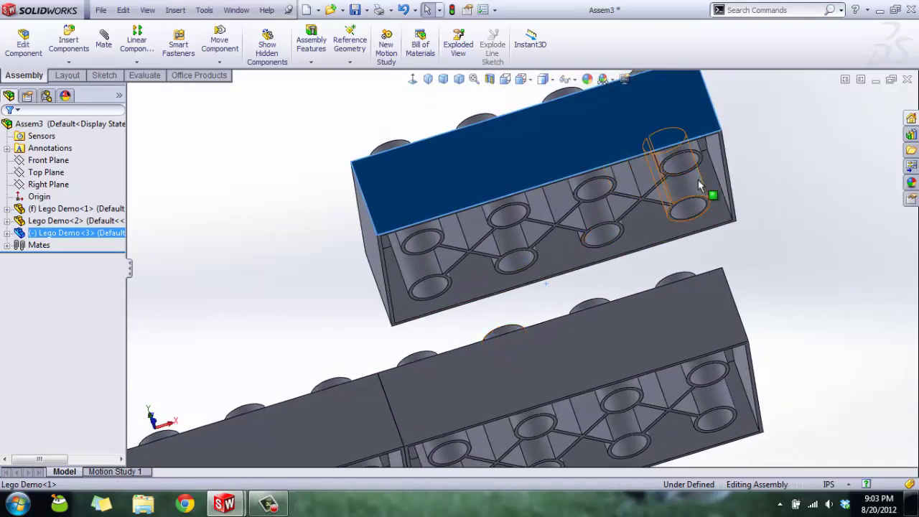
Mate a hole under Lego Demo<3> concentric with a lower-brick stud, then pick another stud
{"action": "left_click", "coordinate": [686, 157]}
{"action": "middle_click_drag", "start_coordinate": [395, 253], "coordinate": [404, 312]}
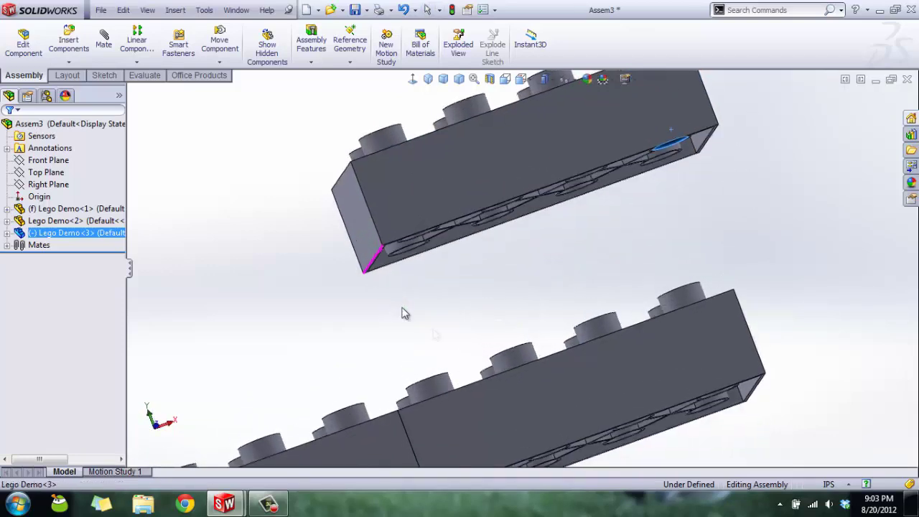
{"action": "left_click", "coordinate": [515, 361], "text": "ctrl"}
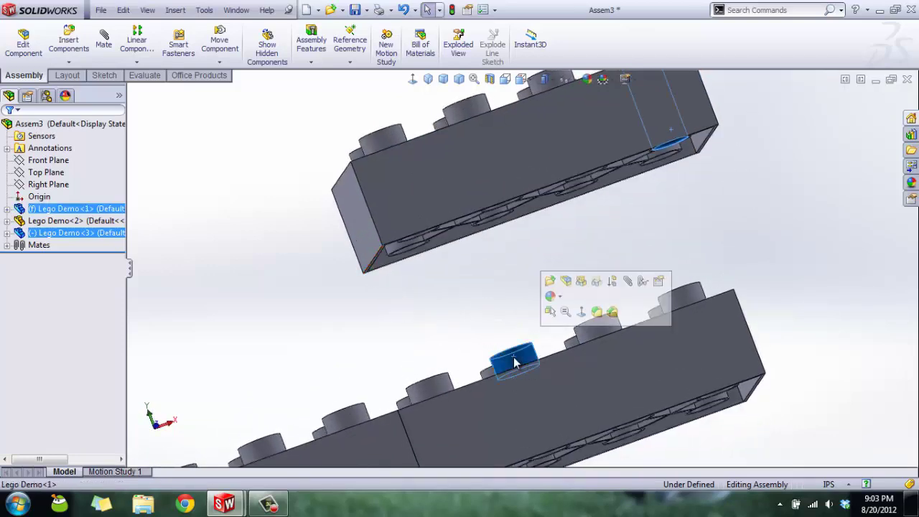
{"action": "left_click", "coordinate": [628, 282]}
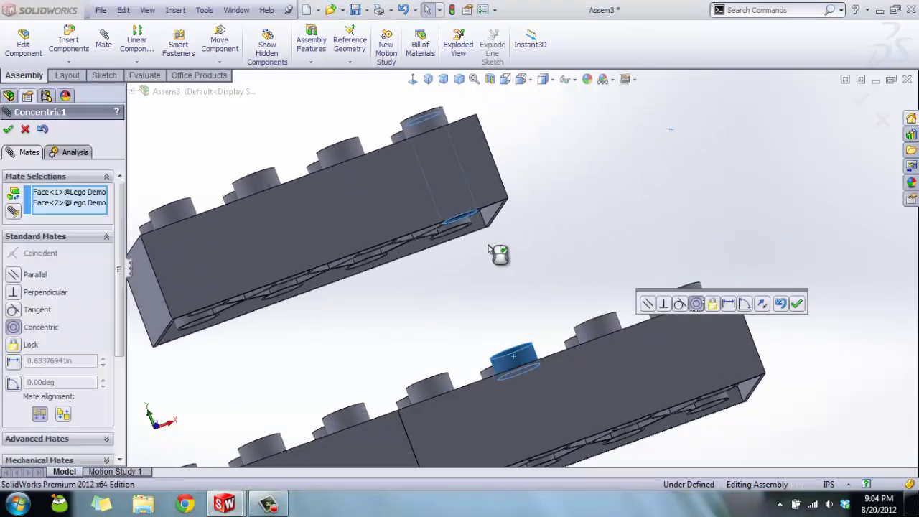
{"action": "left_click", "coordinate": [798, 307]}
{"action": "middle_click_drag", "start_coordinate": [460, 256], "coordinate": [500, 313]}
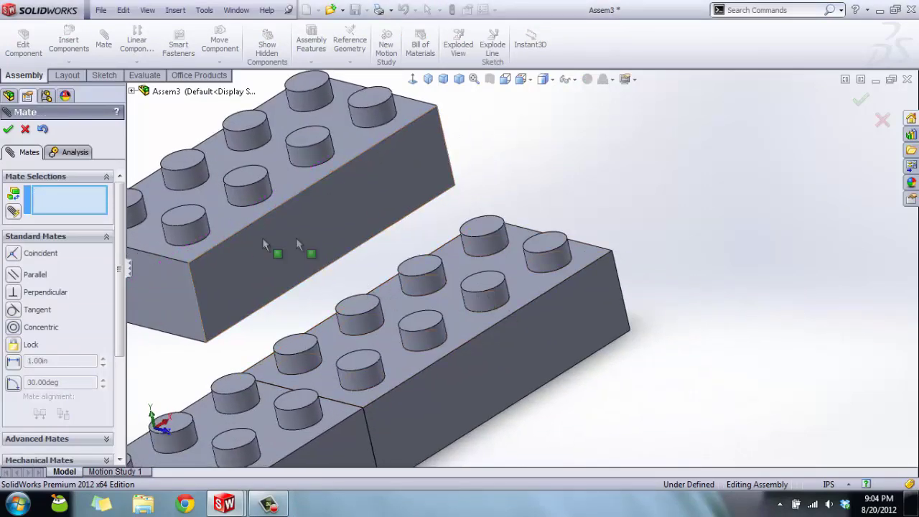
{"action": "left_click_drag", "start_coordinate": [296, 238], "coordinate": [414, 296]}
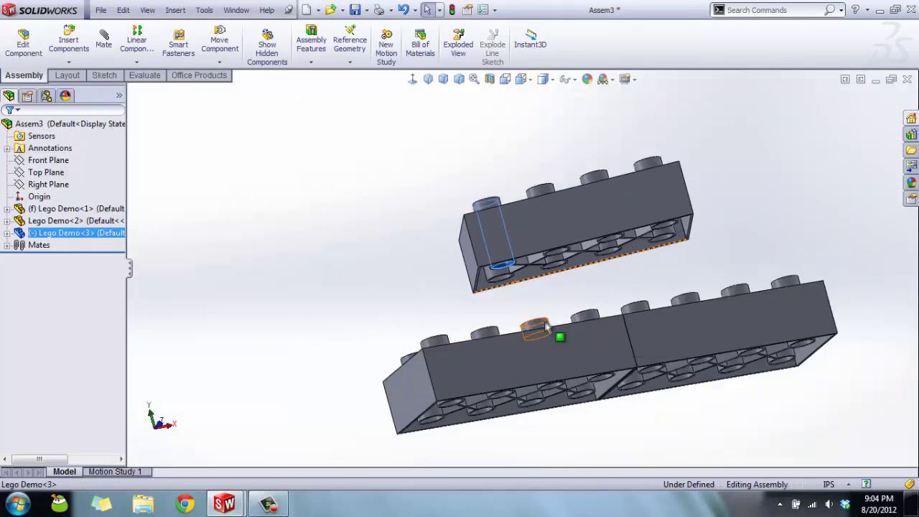
{"action": "left_click", "coordinate": [535, 324], "text": "ctrl"}
Add a second concentric mate between another underside hole and a lower stud
{"action": "left_click", "coordinate": [656, 246]}
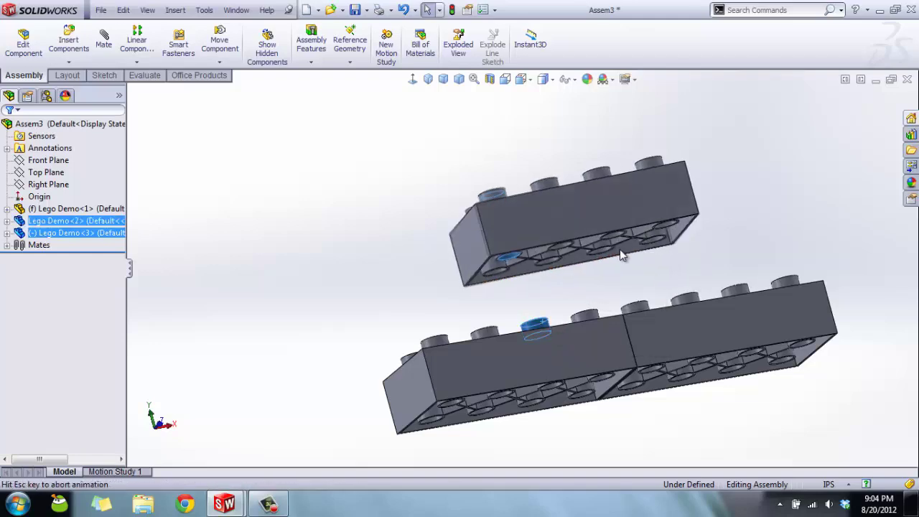
{"action": "left_click", "coordinate": [780, 230]}
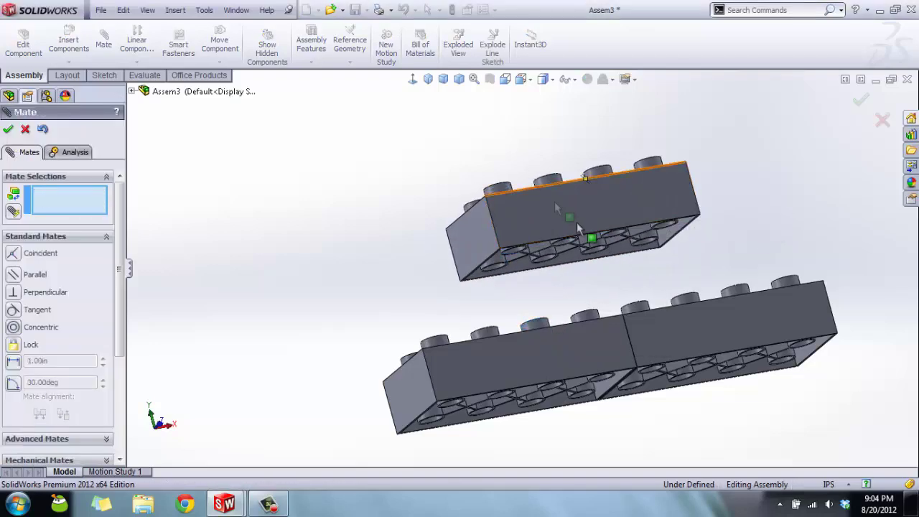
{"action": "scroll", "coordinate": [588, 273], "scroll_direction": "down", "scroll_amount": 10}
{"action": "scroll", "coordinate": [516, 179], "scroll_direction": "up", "scroll_amount": 3}
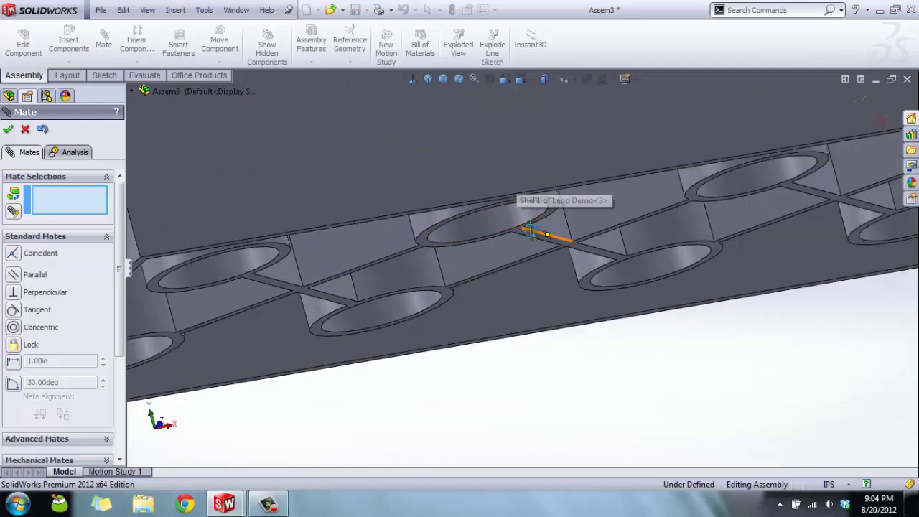
{"action": "scroll", "coordinate": [529, 191], "scroll_direction": "down", "scroll_amount": 8}
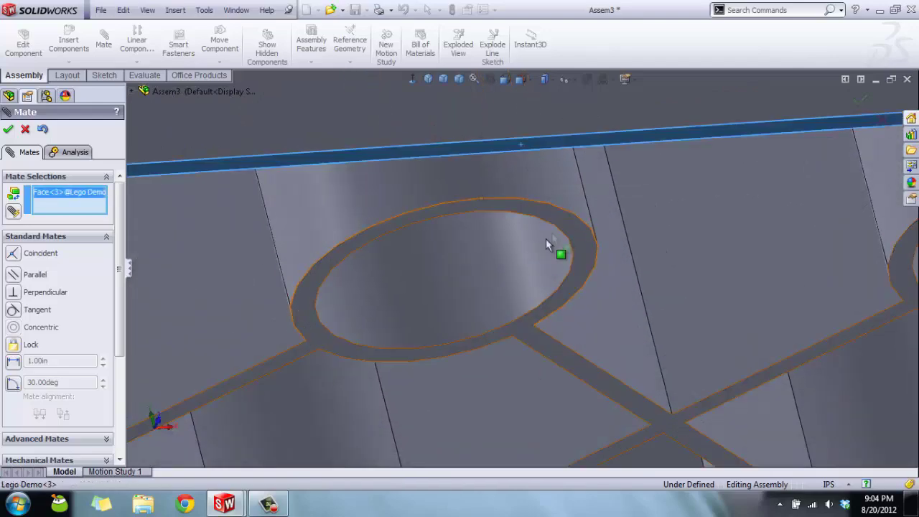
{"action": "scroll", "coordinate": [546, 238], "scroll_direction": "up", "scroll_amount": 5}
{"action": "middle_click_drag", "start_coordinate": [595, 318], "coordinate": [566, 410]}
{"action": "scroll", "coordinate": [533, 370], "scroll_direction": "up", "scroll_amount": 3}
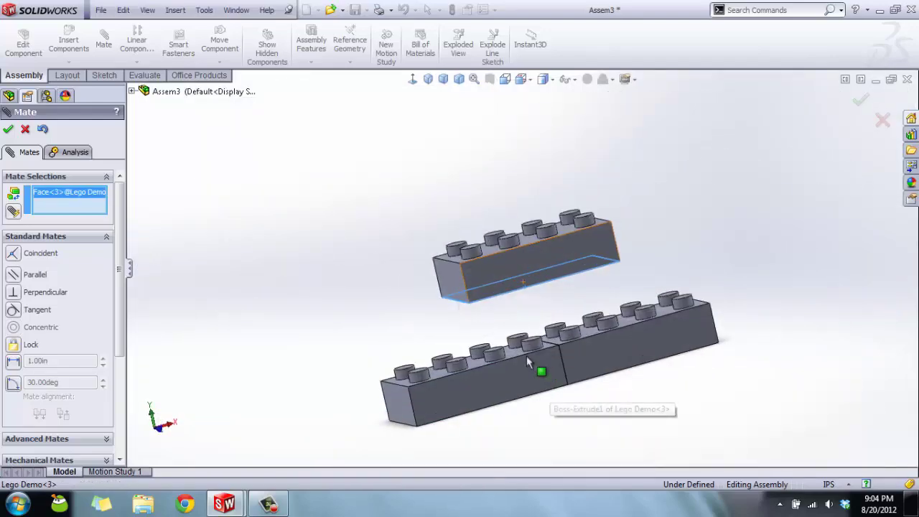
{"action": "scroll", "coordinate": [533, 369], "scroll_direction": "down", "scroll_amount": 5}
Mate the upper brick's bottom flush with the lower top face, then view isometrically
{"action": "left_click", "coordinate": [630, 248]}
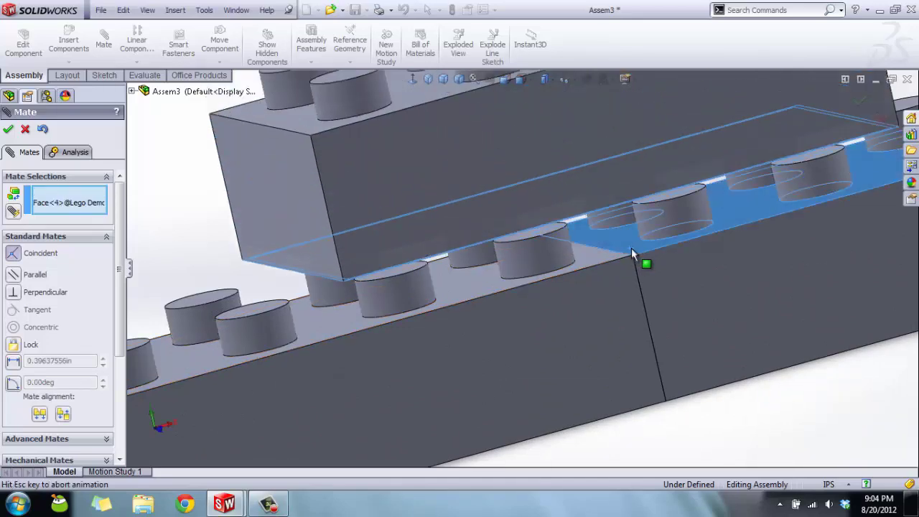
{"action": "left_click", "coordinate": [776, 227]}
{"action": "key", "text": "f"}
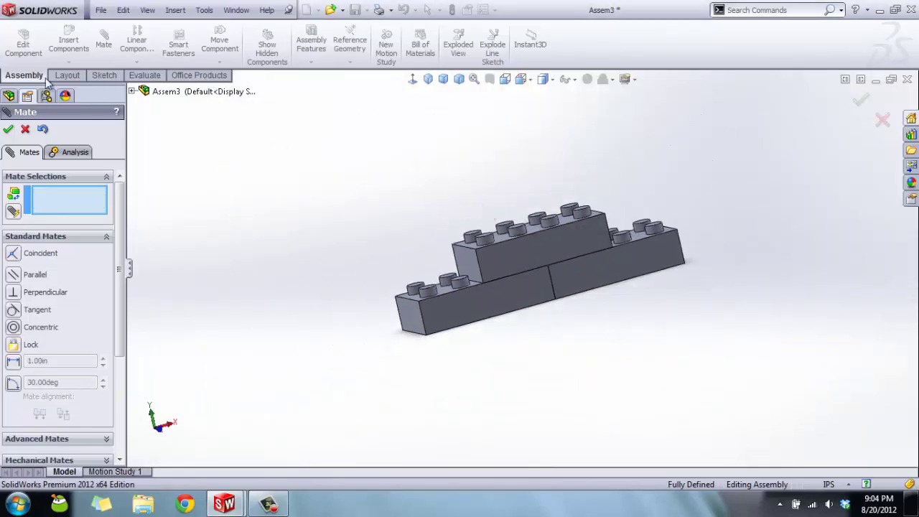
{"action": "key", "text": "Escape"}
{"action": "left_click", "coordinate": [428, 79]}
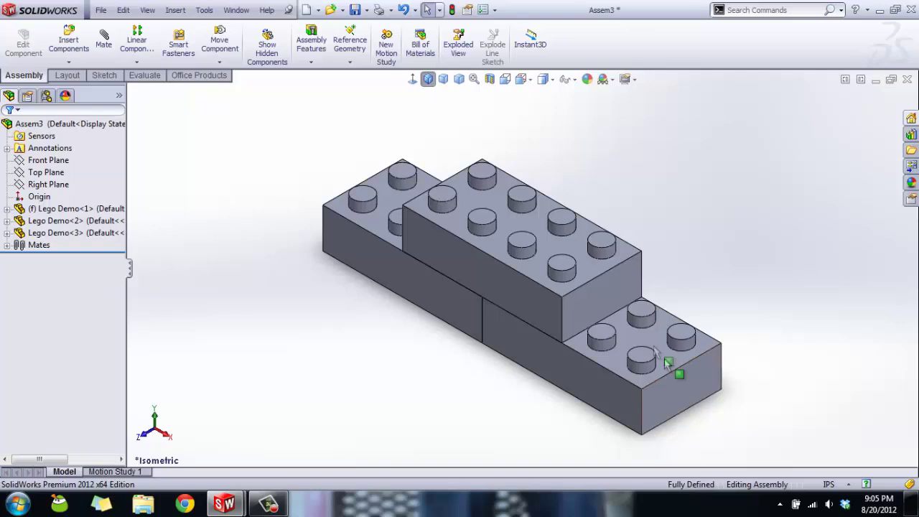
{"action": "left_click", "coordinate": [534, 305]}
{"action": "left_click", "coordinate": [388, 273]}
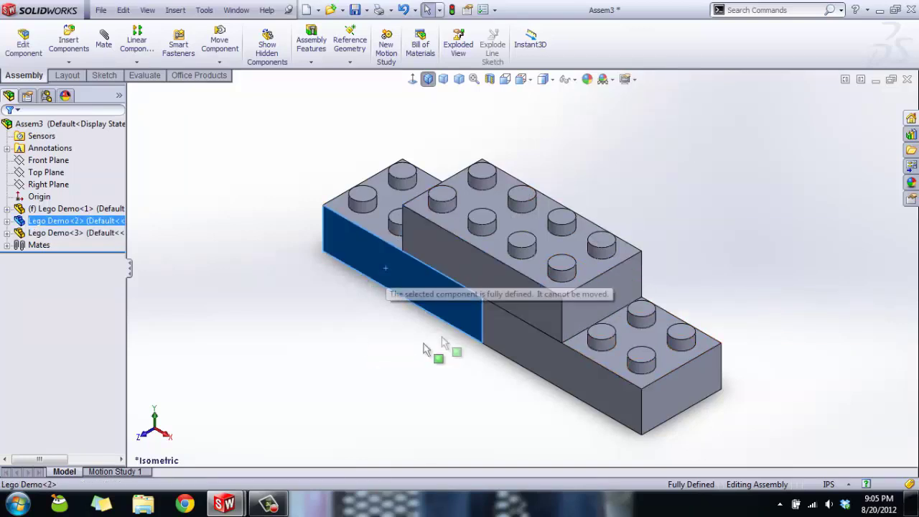
{"action": "left_click", "coordinate": [305, 269]}
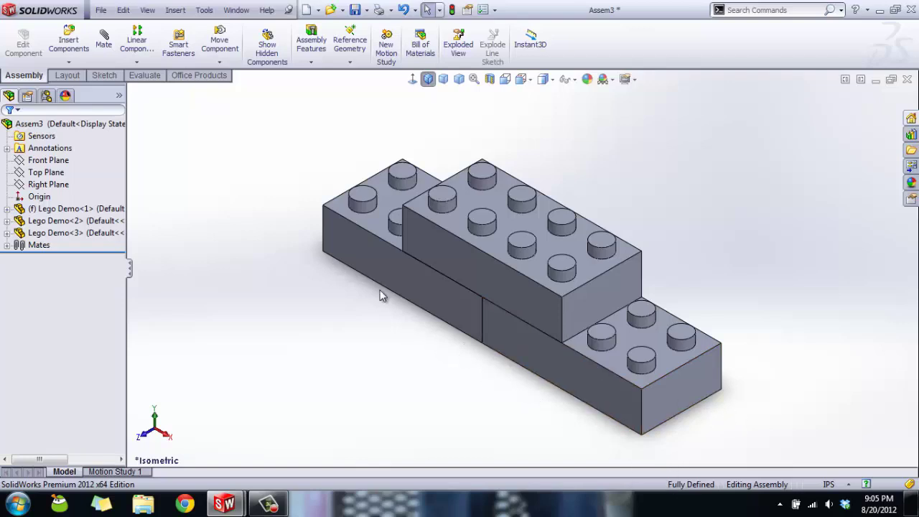
{"action": "key", "text": "z"}
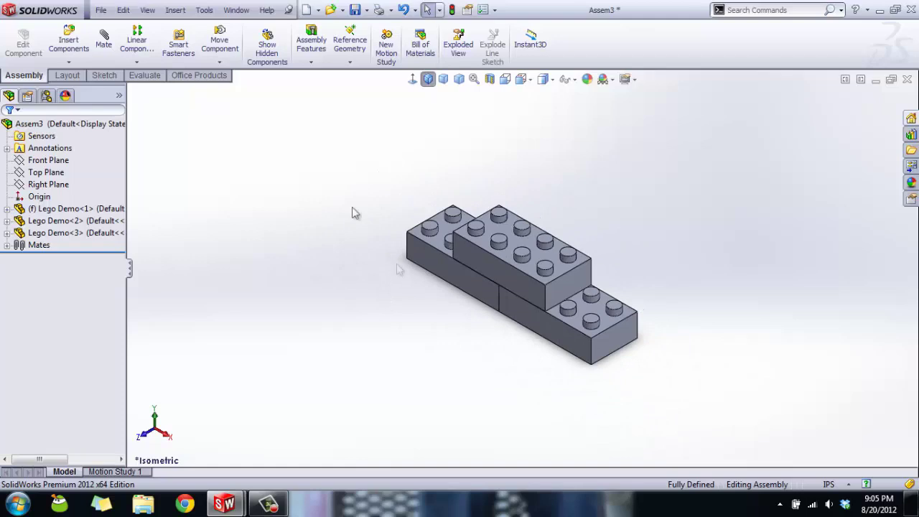
Start a linear component pattern with the brick's top edges as Direction 1 and Direction 2
{"action": "left_click", "coordinate": [137, 45]}
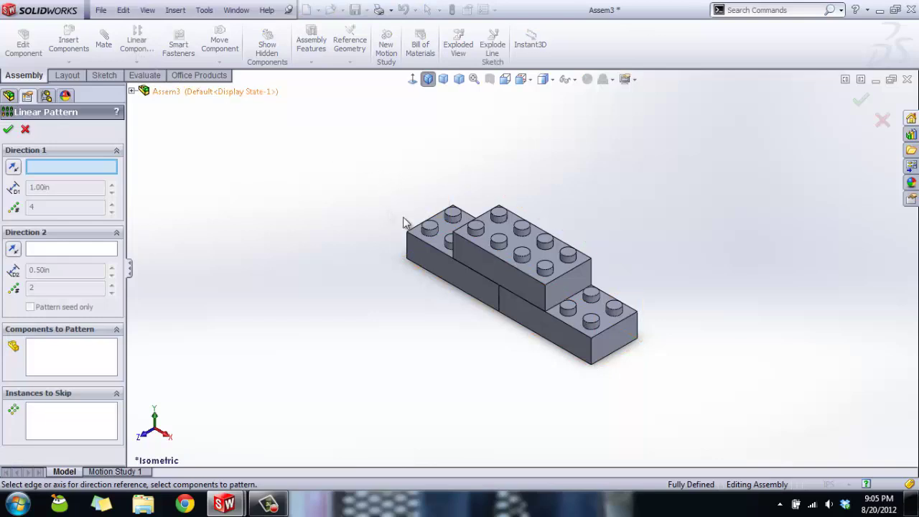
{"action": "scroll", "coordinate": [402, 212], "scroll_direction": "down", "scroll_amount": 5}
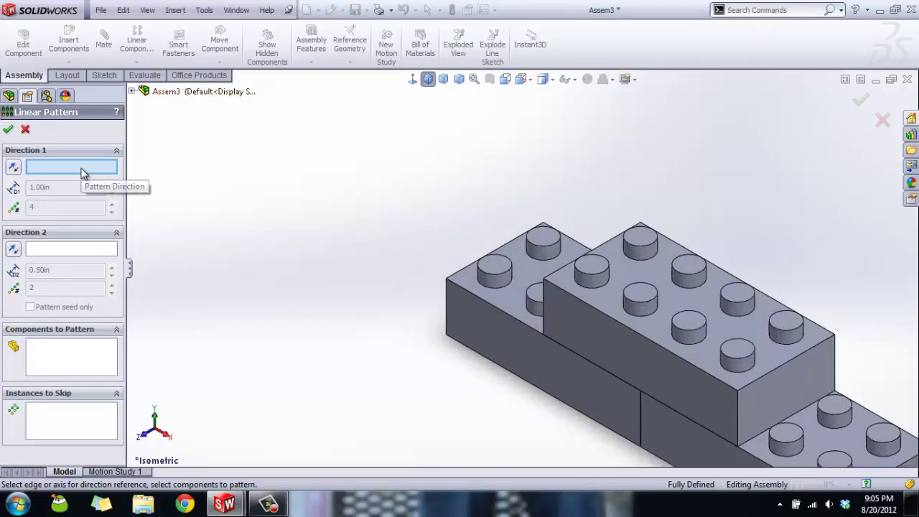
{"action": "left_click", "coordinate": [493, 307]}
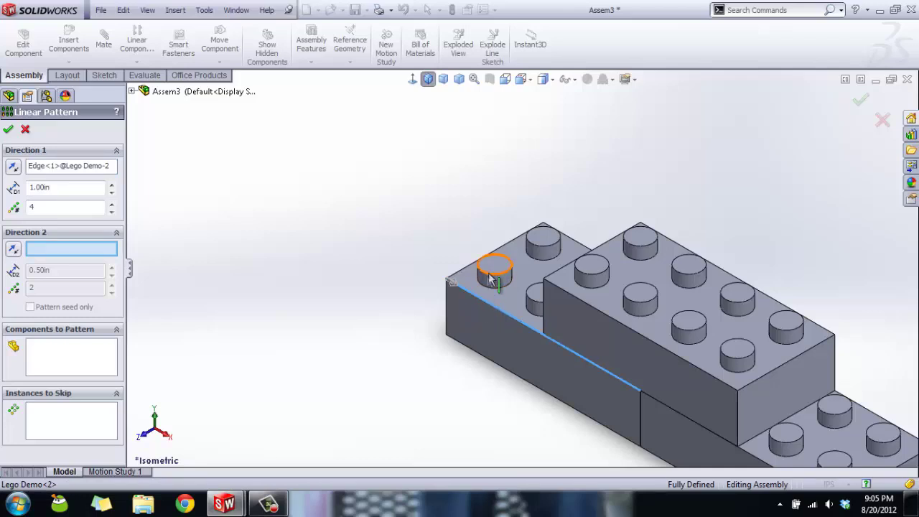
{"action": "scroll", "coordinate": [452, 282], "scroll_direction": "down", "scroll_amount": 3}
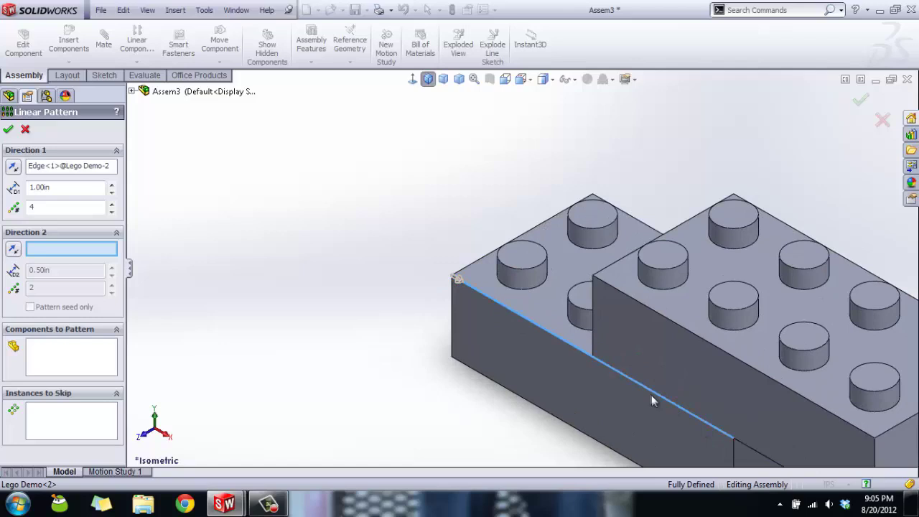
{"action": "left_click", "coordinate": [445, 275]}
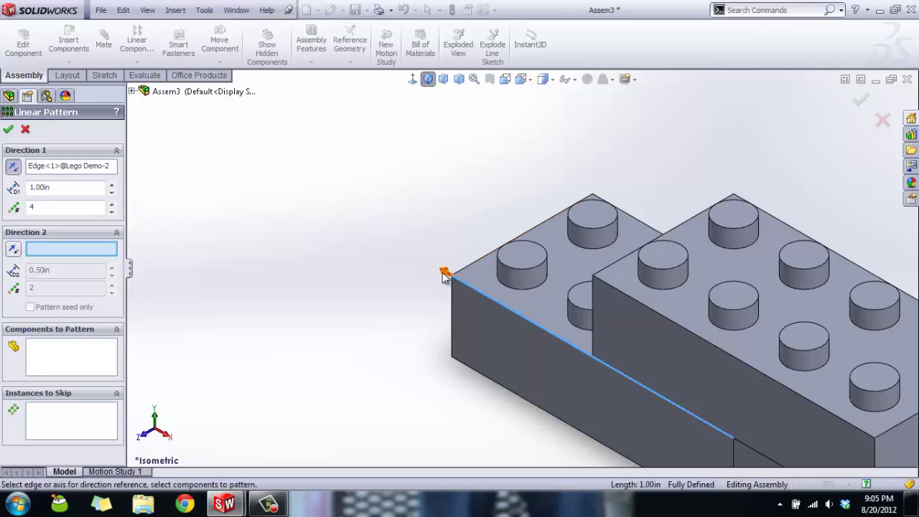
{"action": "left_click", "coordinate": [445, 276]}
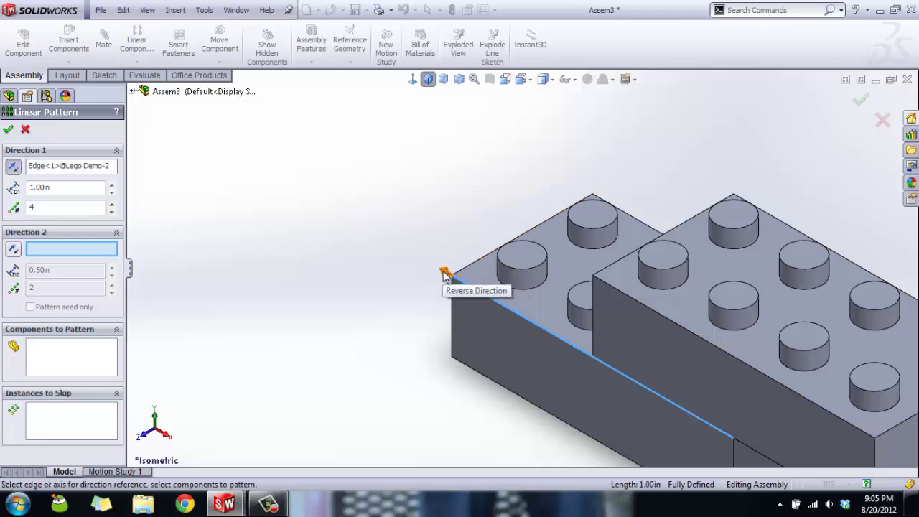
{"action": "left_click", "coordinate": [486, 262]}
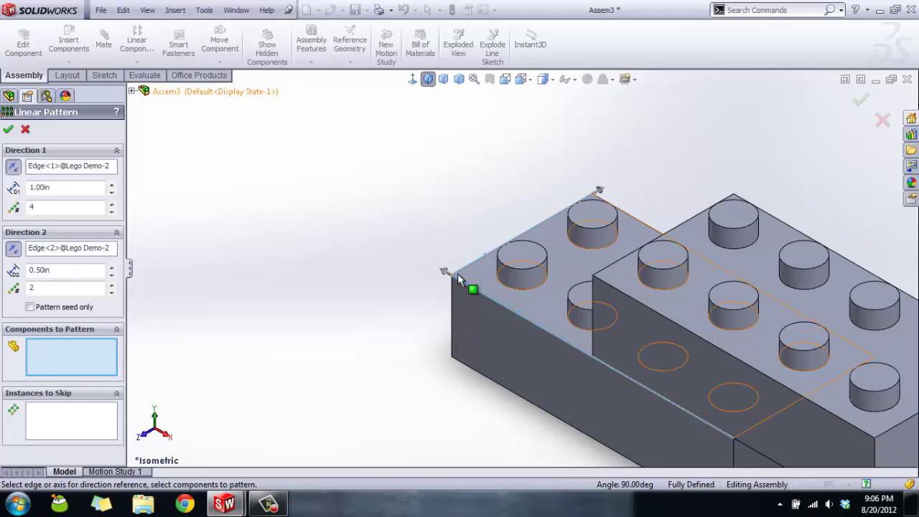
Pattern Lego Demo<2> 4 times at 1.00in and 2 times at 0.50in
{"action": "left_click_drag", "start_coordinate": [55, 207], "coordinate": [12, 211]}
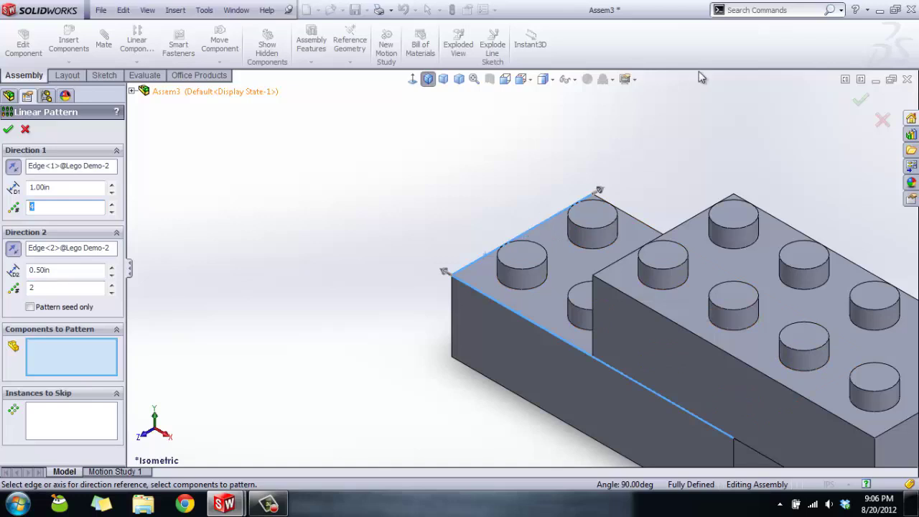
{"action": "left_click_drag", "start_coordinate": [51, 187], "coordinate": [28, 188]}
{"action": "double_click", "coordinate": [41, 272]}
{"action": "scroll", "coordinate": [359, 261], "scroll_direction": "up", "scroll_amount": 3}
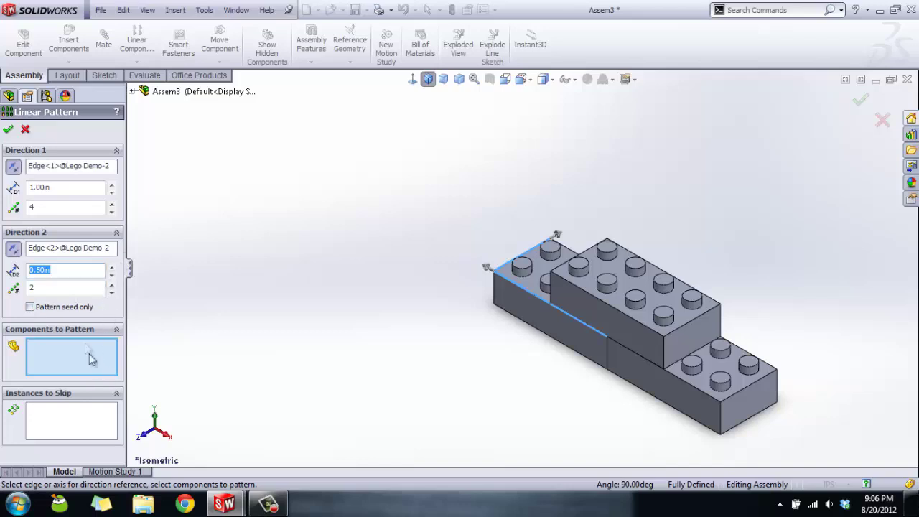
{"action": "left_click", "coordinate": [63, 359]}
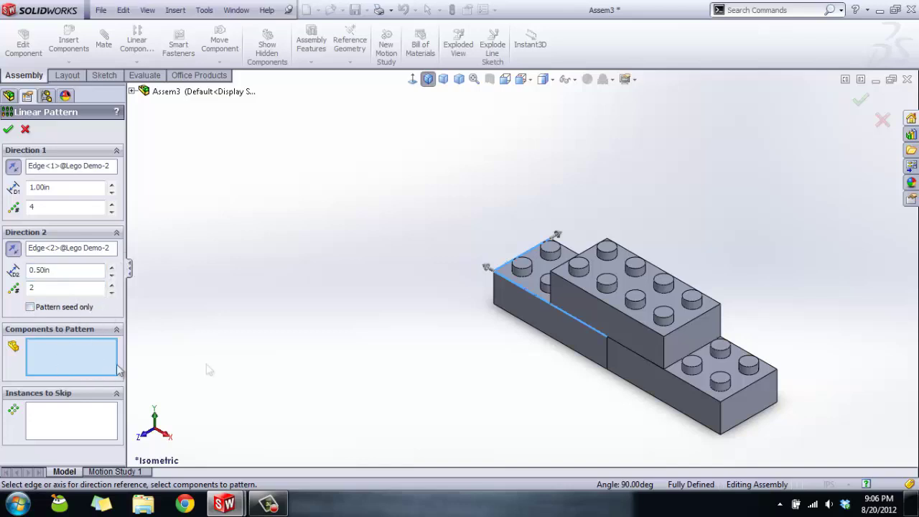
{"action": "left_click", "coordinate": [535, 321]}
{"action": "middle_click_drag", "start_coordinate": [410, 226], "coordinate": [511, 268]}
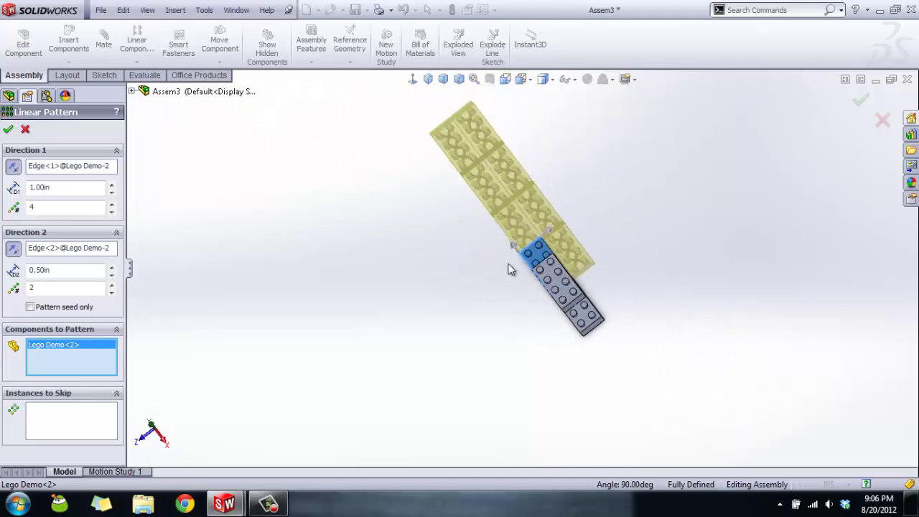
{"action": "left_click", "coordinate": [8, 129]}
Inspect the new two-row wall and confirm the patterned bricks stay in place
{"action": "middle_click_drag", "start_coordinate": [460, 228], "coordinate": [538, 209]}
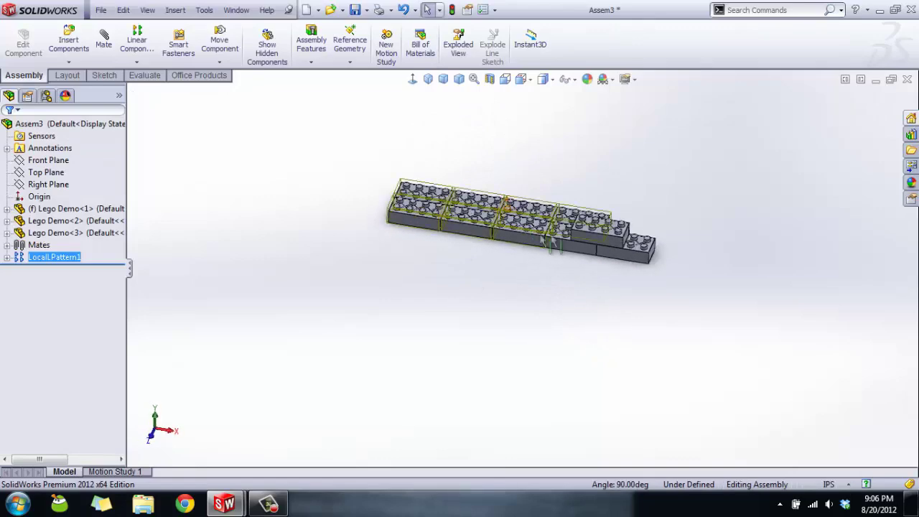
{"action": "scroll", "coordinate": [538, 210], "scroll_direction": "down", "scroll_amount": 5}
{"action": "scroll", "coordinate": [538, 210], "scroll_direction": "up", "scroll_amount": 5}
{"action": "scroll", "coordinate": [431, 180], "scroll_direction": "down", "scroll_amount": 2}
{"action": "left_click", "coordinate": [410, 164]}
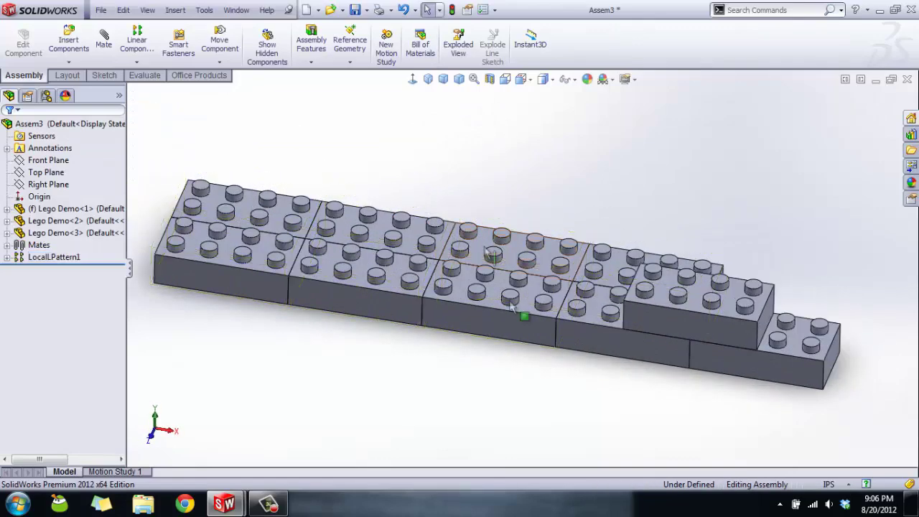
{"action": "left_click_drag", "start_coordinate": [480, 317], "coordinate": [450, 234]}
{"action": "left_click", "coordinate": [424, 147]}
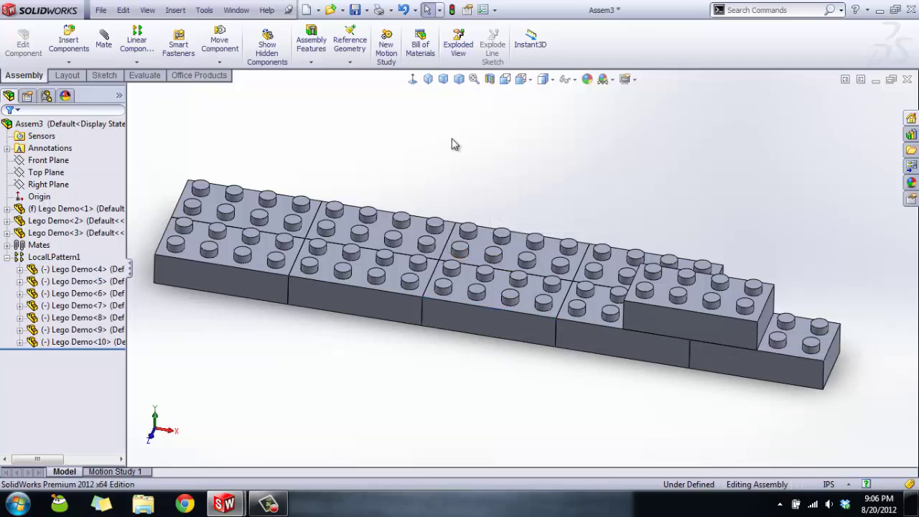
Start a second linear pattern, picking two edges as directions and Lego Demo<3> as component
{"action": "left_click", "coordinate": [136, 40]}
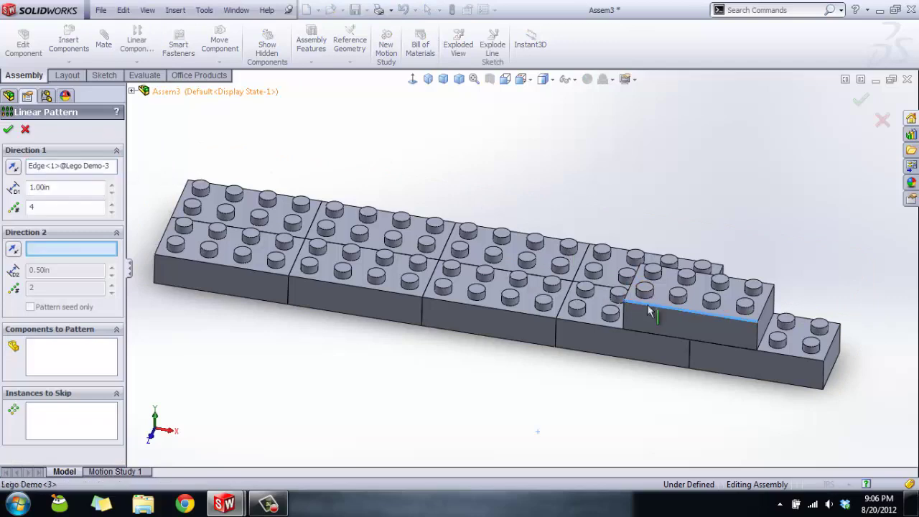
{"action": "left_click", "coordinate": [655, 304]}
{"action": "scroll", "coordinate": [631, 294], "scroll_direction": "down", "scroll_amount": 5}
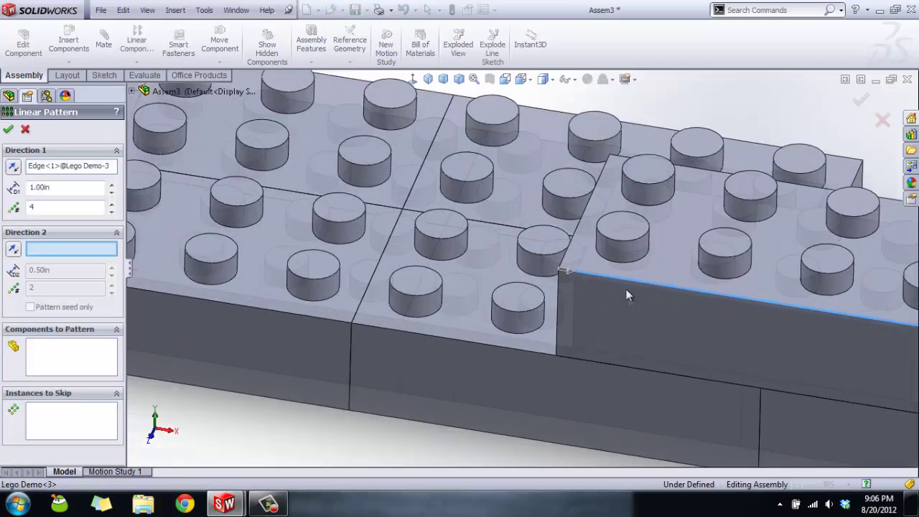
{"action": "left_click", "coordinate": [566, 273]}
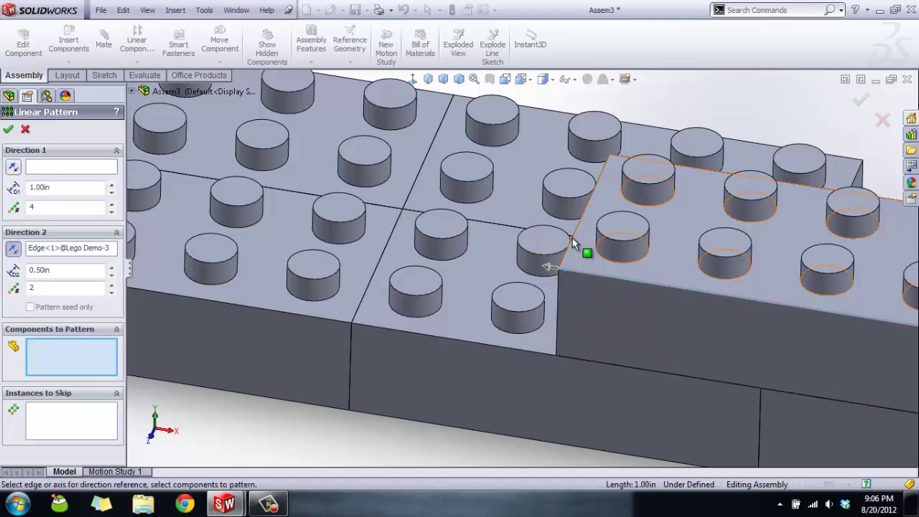
{"action": "scroll", "coordinate": [574, 276], "scroll_direction": "down", "scroll_amount": 2}
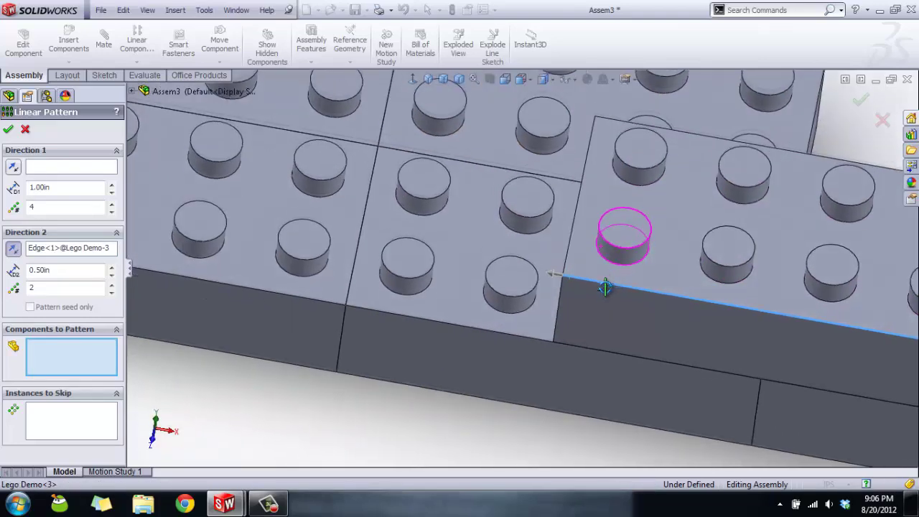
{"action": "left_click", "coordinate": [578, 215]}
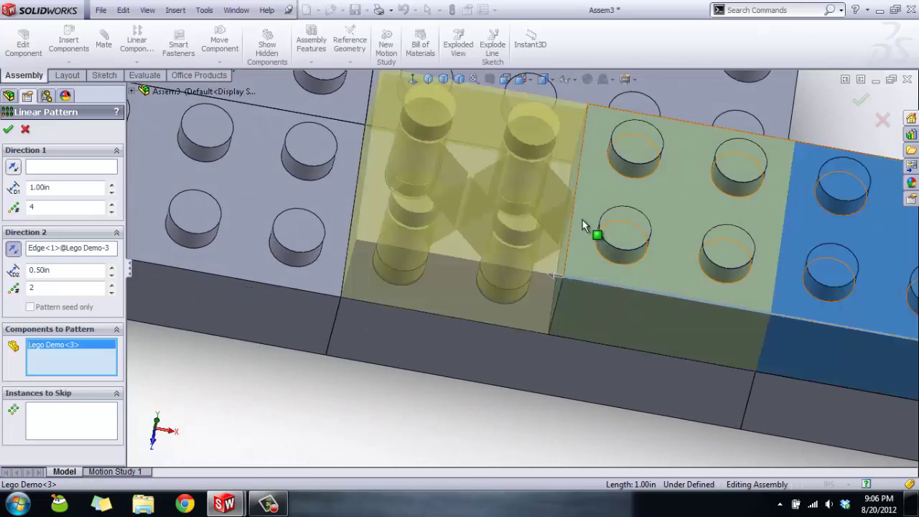
Use the blue brick's bottom front and vertical edges as directions, then create the pattern
{"action": "left_click", "coordinate": [86, 248]}
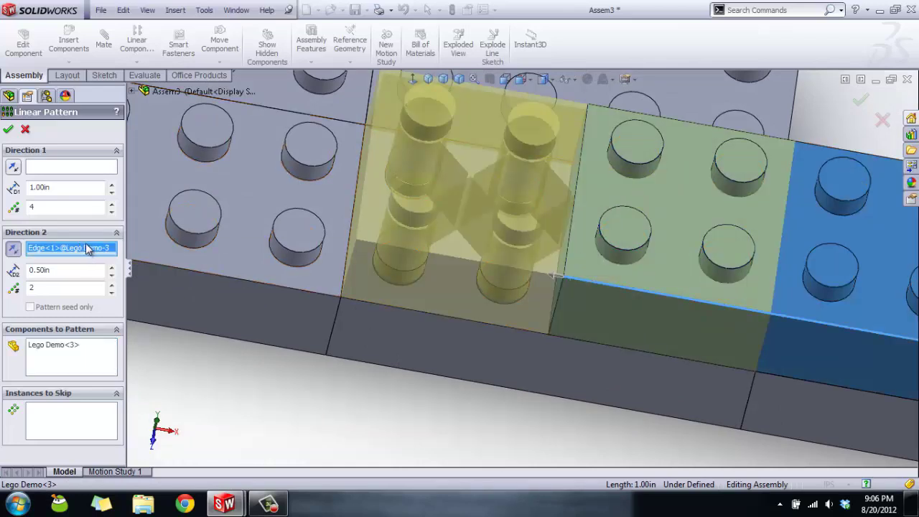
{"action": "key", "text": "Delete"}
{"action": "left_click", "coordinate": [89, 169]}
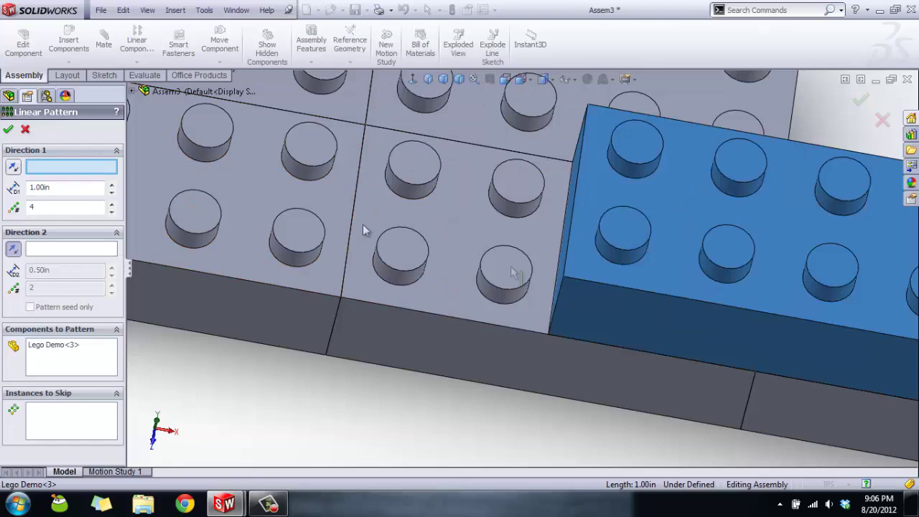
{"action": "left_click", "coordinate": [660, 294]}
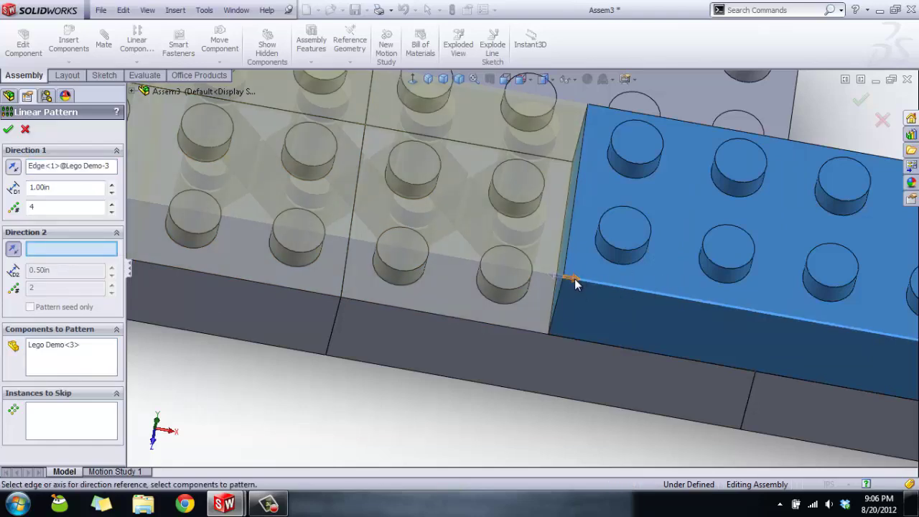
{"action": "left_click", "coordinate": [570, 259]}
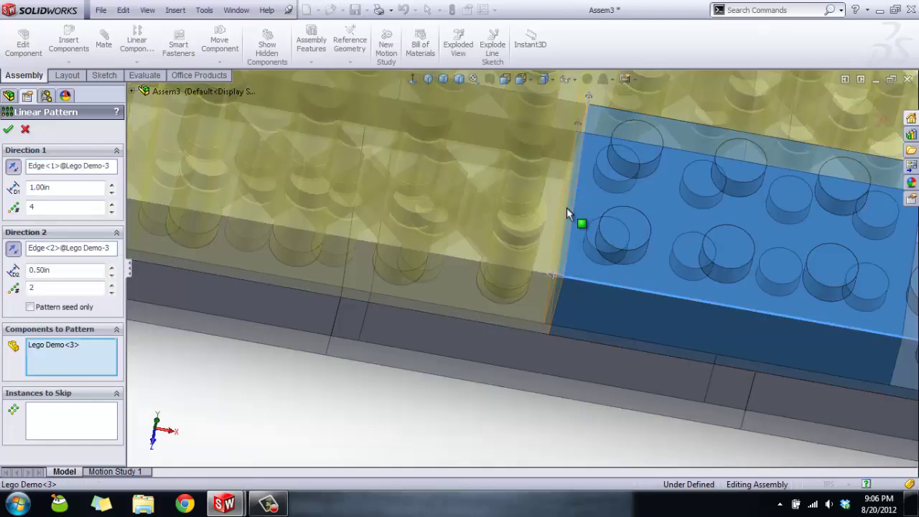
{"action": "scroll", "coordinate": [566, 207], "scroll_direction": "up", "scroll_amount": 6}
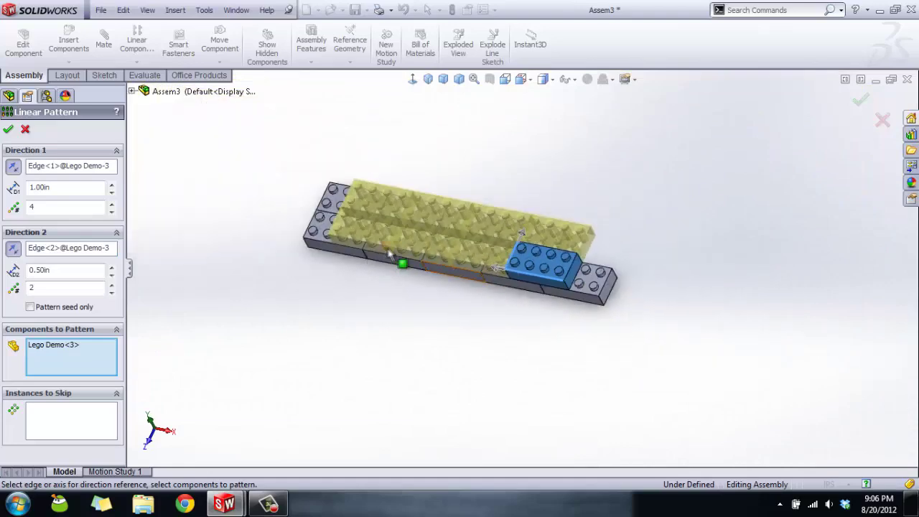
{"action": "scroll", "coordinate": [390, 252], "scroll_direction": "down", "scroll_amount": 3}
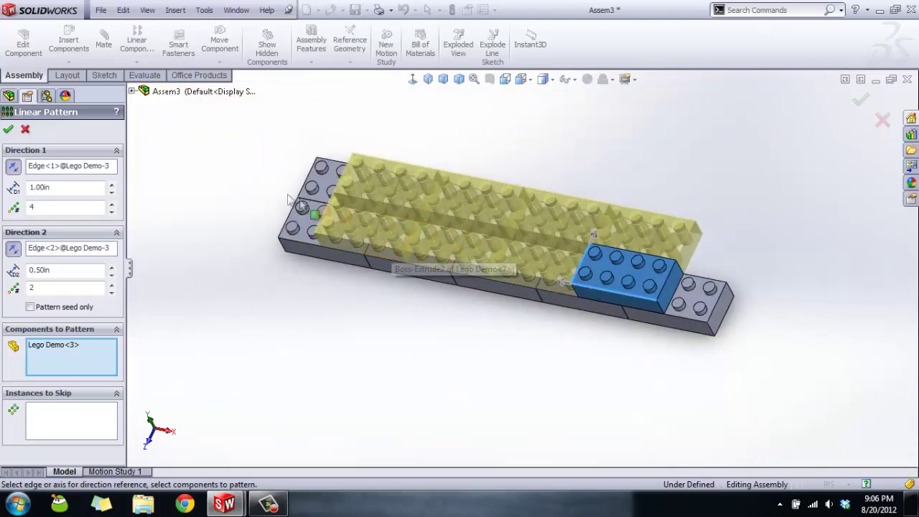
{"action": "left_click", "coordinate": [8, 129]}
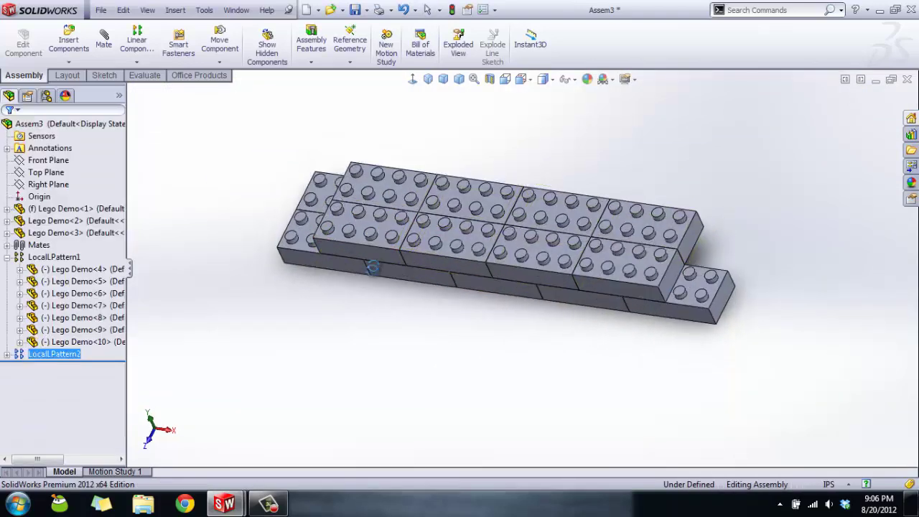
View the two-layer wall isometrically and collapse LocalLPattern1 in the FeatureManager tree
{"action": "middle_click_drag", "start_coordinate": [372, 267], "coordinate": [374, 161]}
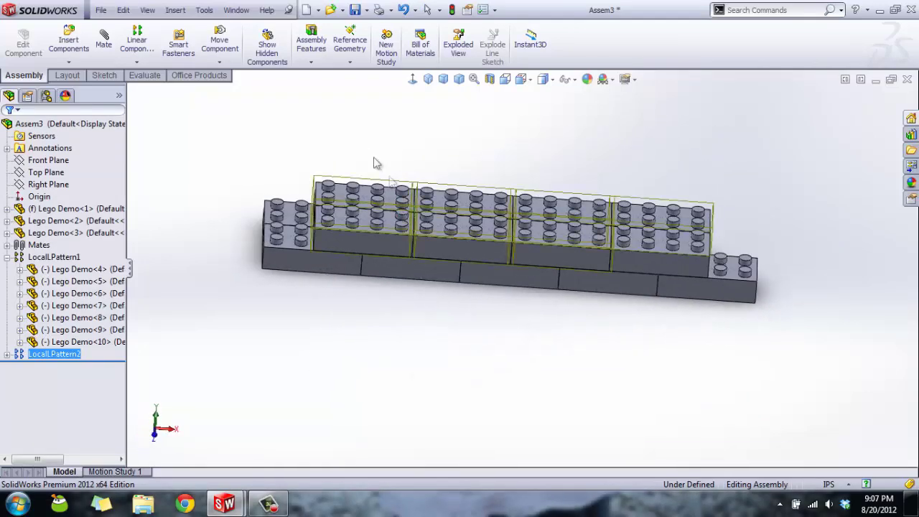
{"action": "left_click", "coordinate": [373, 162]}
{"action": "left_click", "coordinate": [428, 79]}
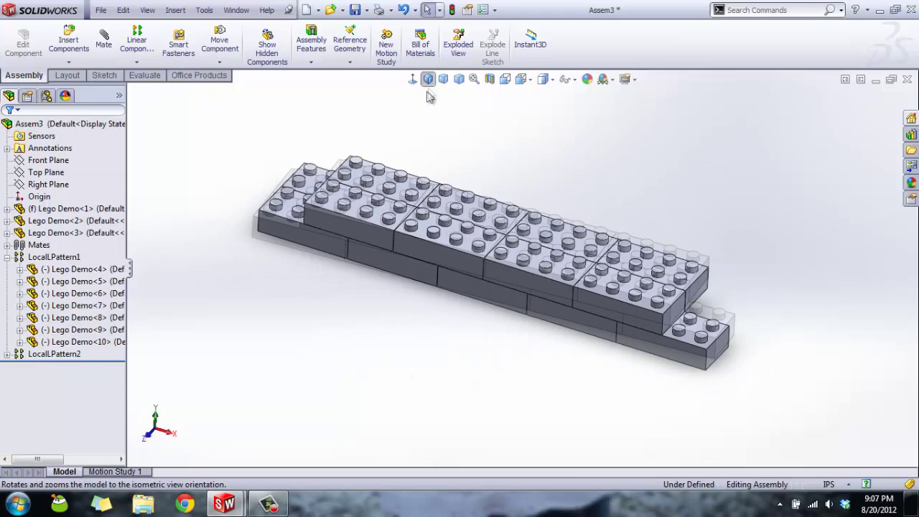
{"action": "left_click", "coordinate": [7, 257]}
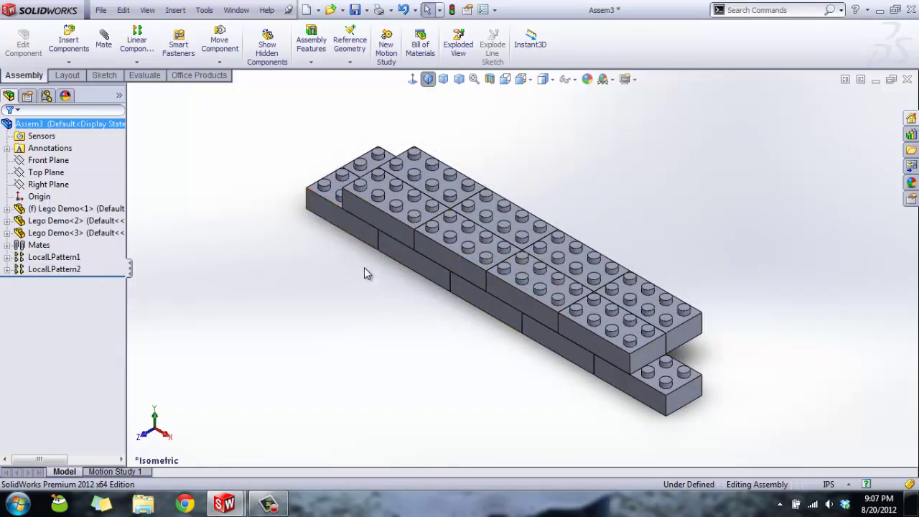